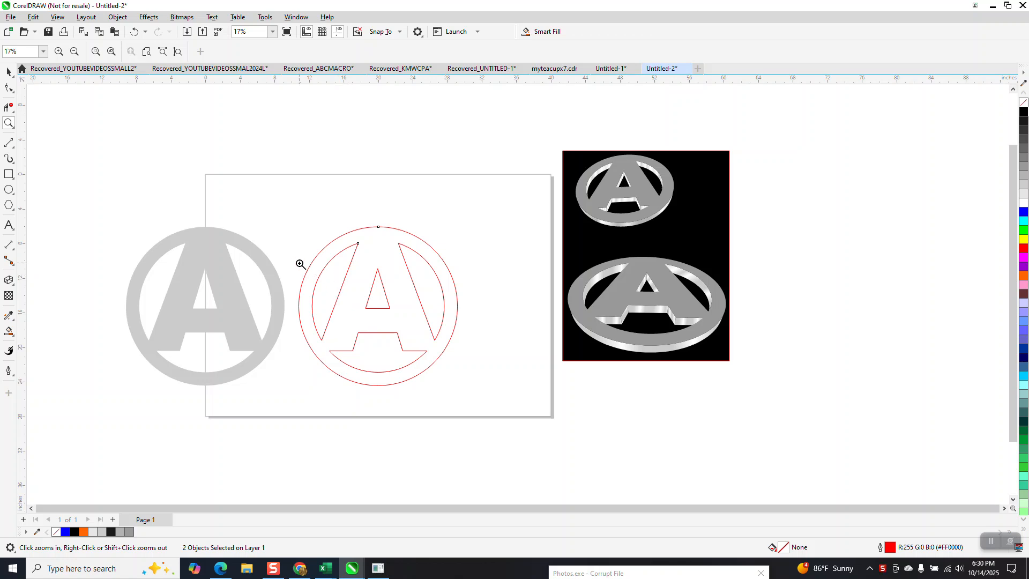
- Round the top corners of the emblem's two side cutouts and the inner triangle with a 0.25 inch fillet
left_click_drag(295, 223, 474, 379)
left_click(9, 87)
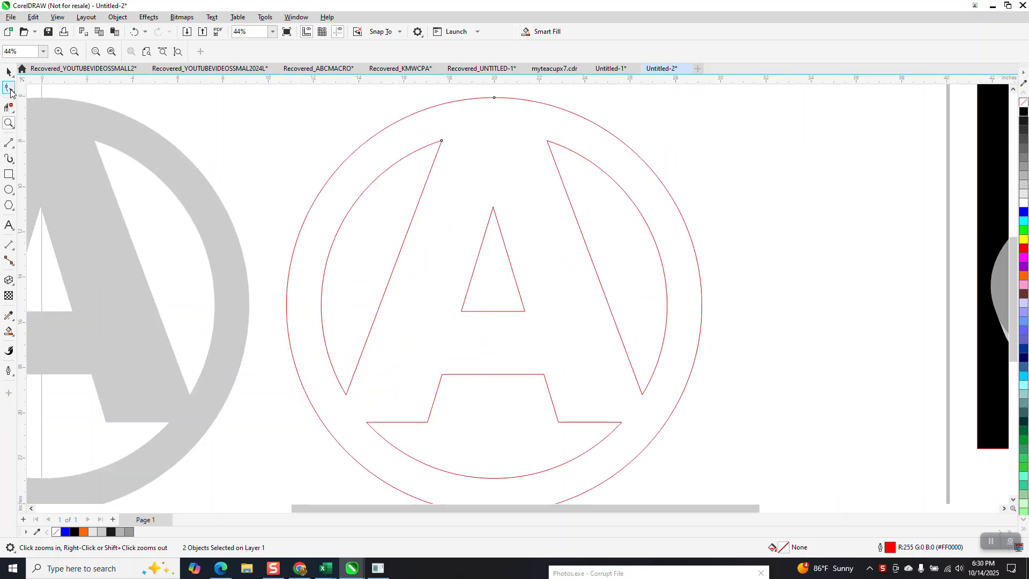
left_click(441, 142)
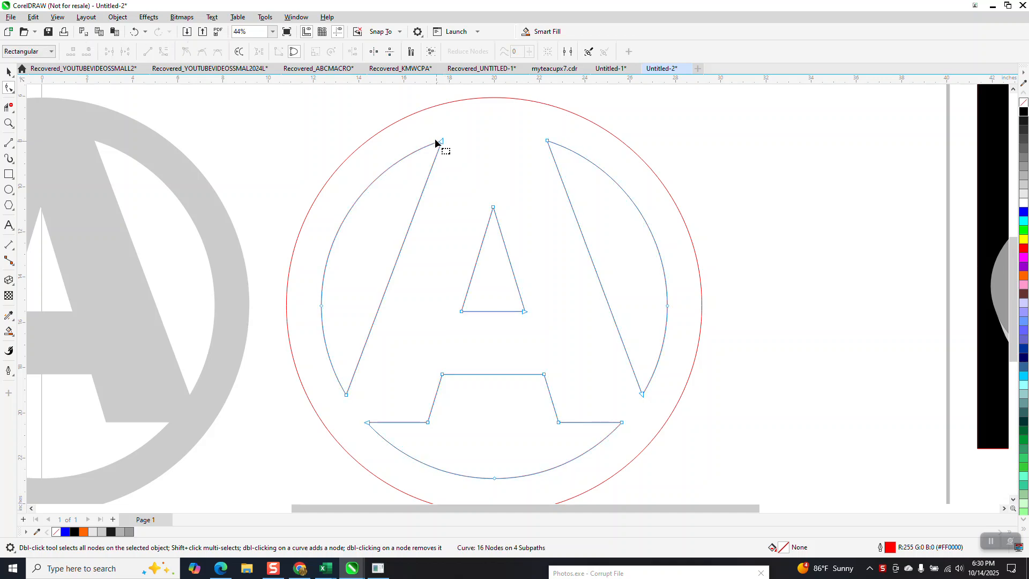
left_click_drag(426, 128, 449, 146)
left_click_drag(572, 206, 573, 226)
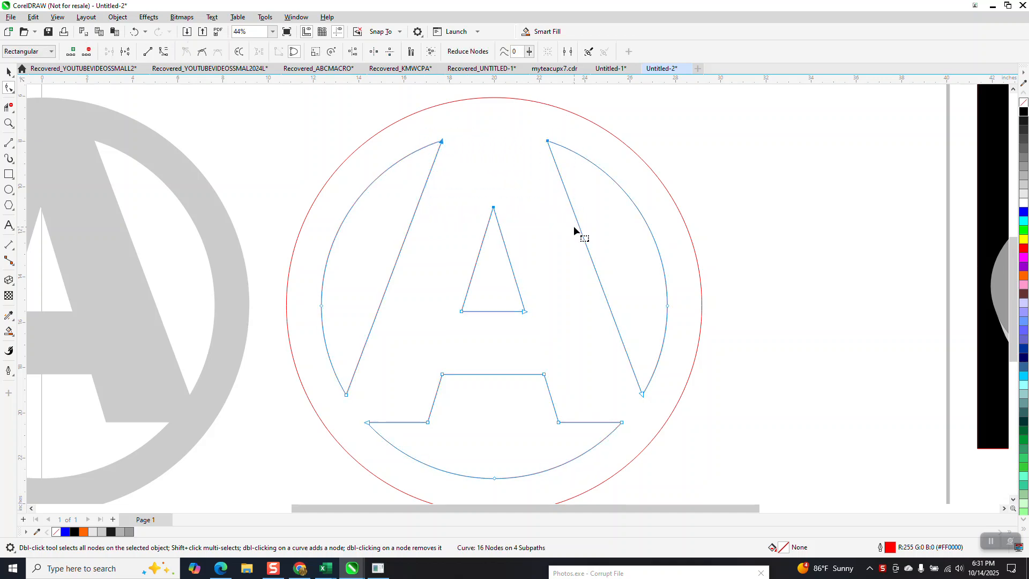
left_click(299, 18)
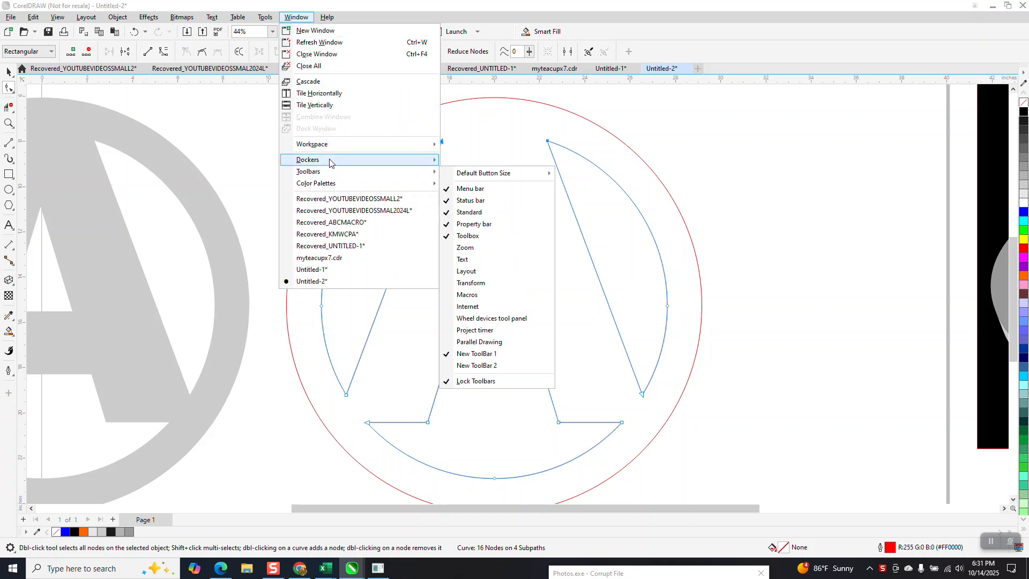
mouse_move(329, 162)
left_click(473, 323)
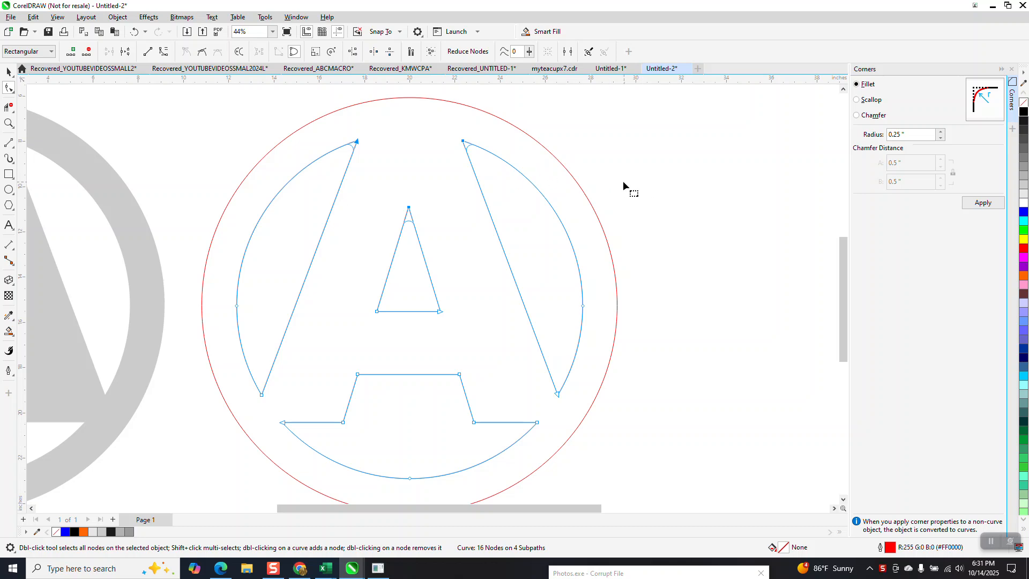
left_click(983, 203)
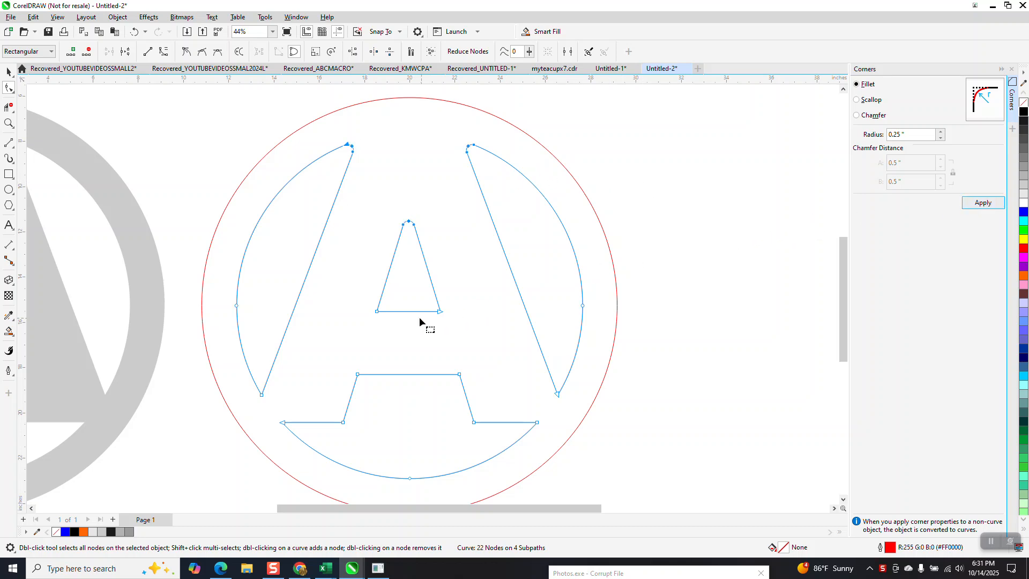
- Apply the 0.25 inch fillet to the triangle's two base corners and the four inner corners of the lower cutout
scroll(419, 318, "down", 1)
left_click(362, 288)
left_click_drag(358, 286, 470, 416)
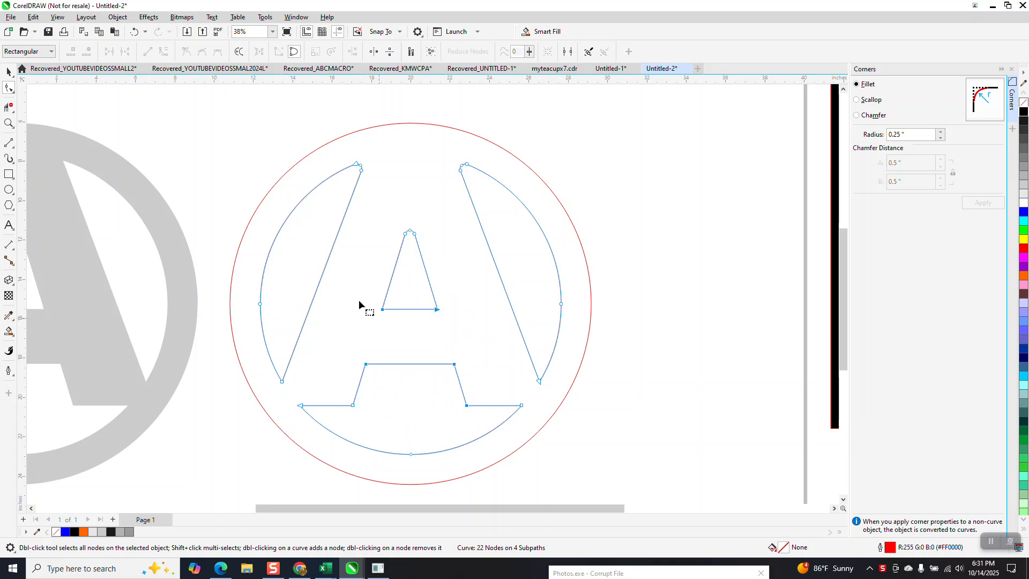
left_click_drag(342, 300, 473, 417)
left_click(982, 203)
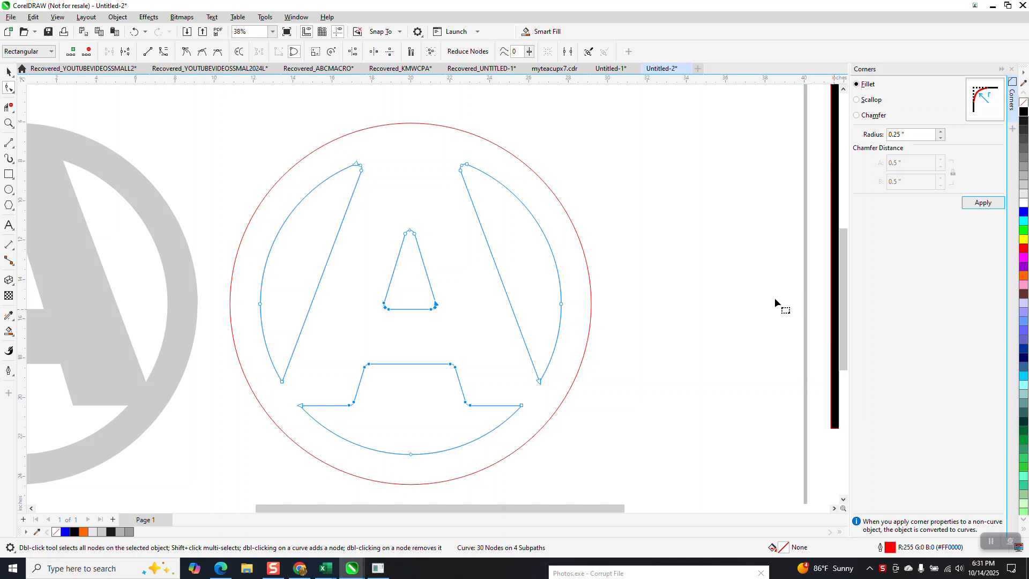
- Fillet the remaining pointed lower corners on both sides of the emblem's cutouts with a 0.25 inch radius
left_click(667, 346)
left_click_drag(514, 417, 514, 418)
left_click(982, 203)
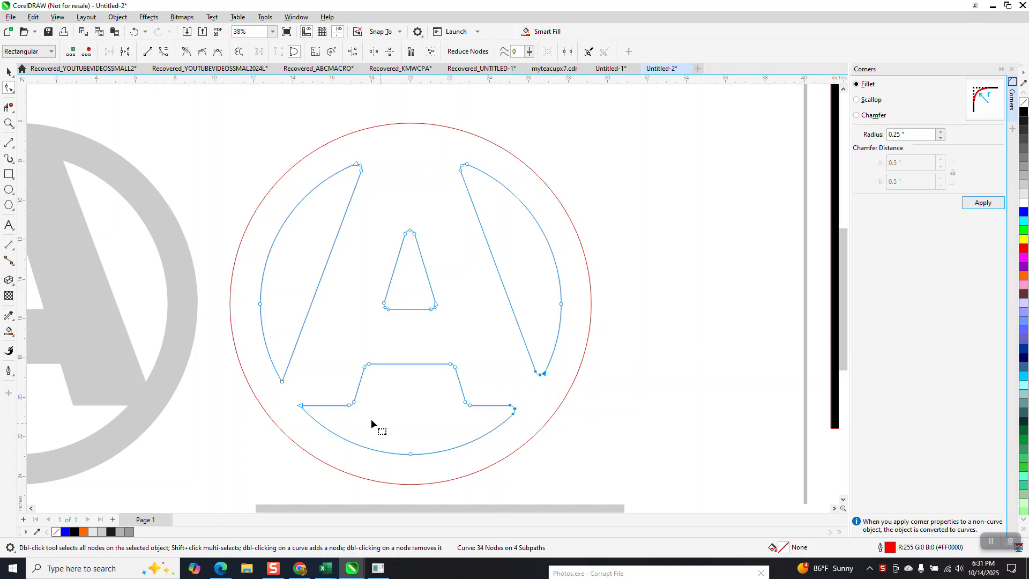
left_click_drag(268, 370, 316, 425)
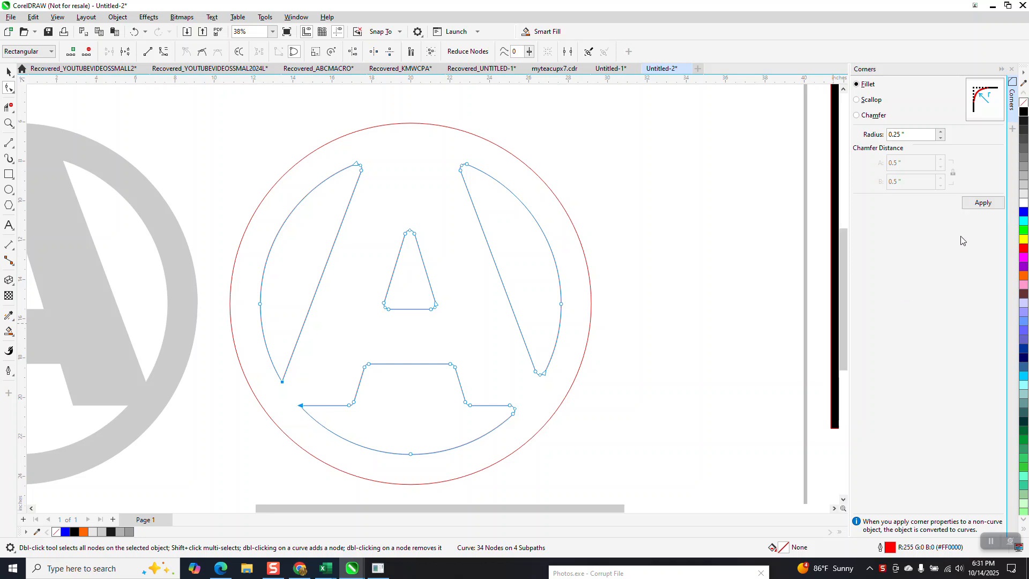
left_click(979, 209)
- Delete the old sharp-cornered gray emblem beside the red outlines
left_click(8, 72)
scroll(214, 262, "down", 3)
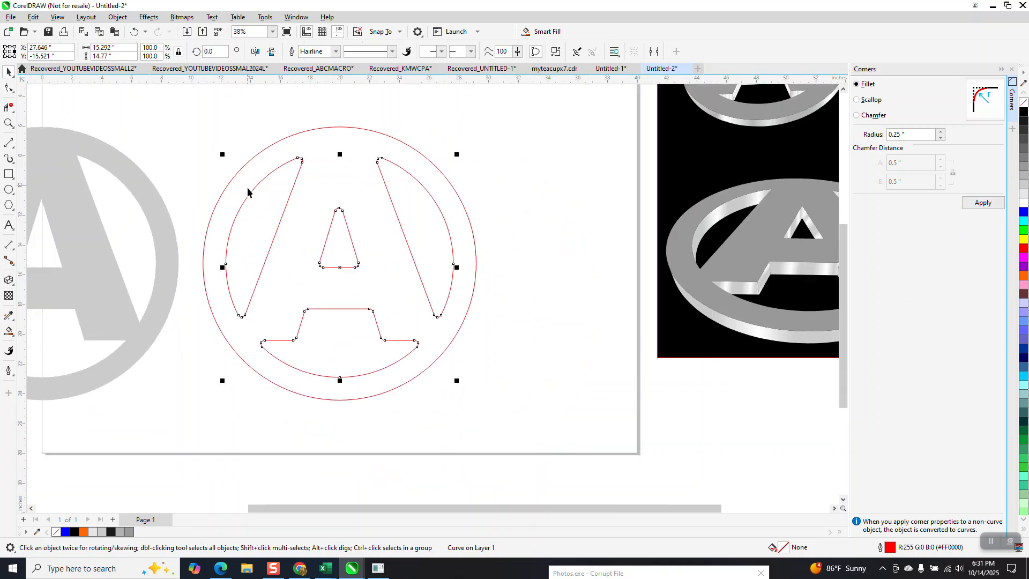
scroll(222, 266, "down", 1)
left_click(183, 260)
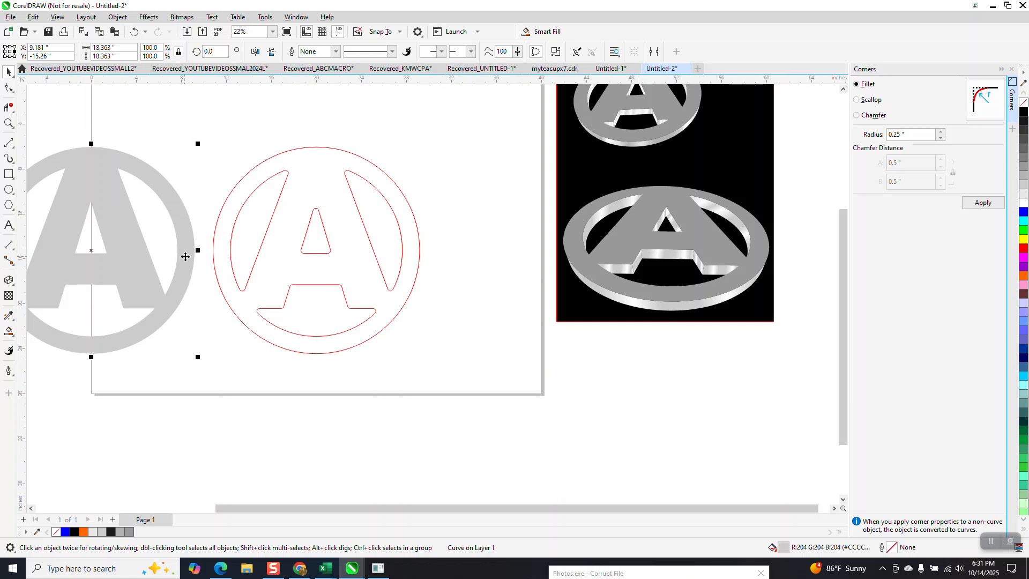
key("Delete")
- Smart Fill the emblem area between the outlines with light gray and no outline, and move the new shape 20 inches to the left
left_click(14, 340)
left_click(64, 328)
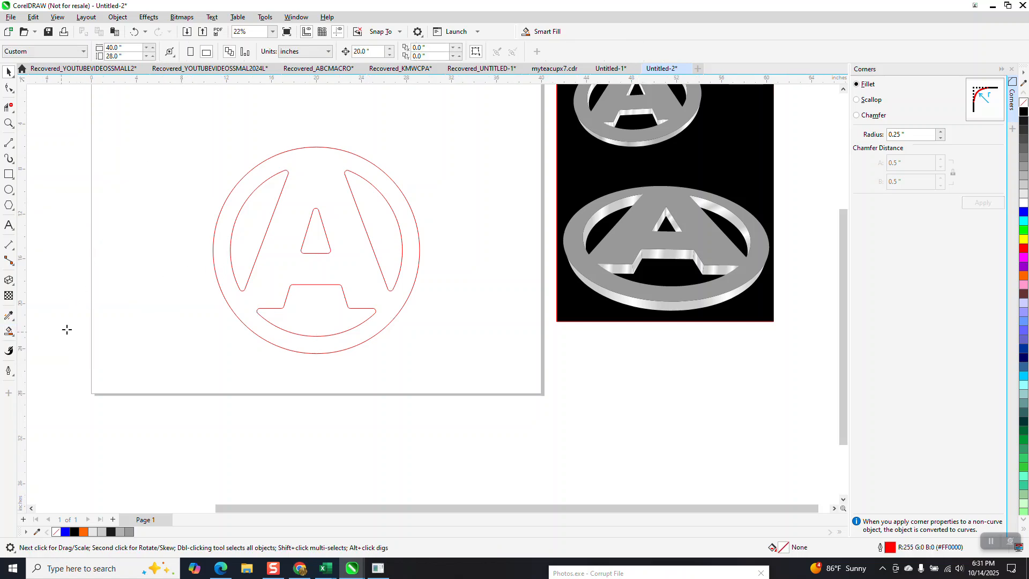
left_click(337, 215)
key("Left")
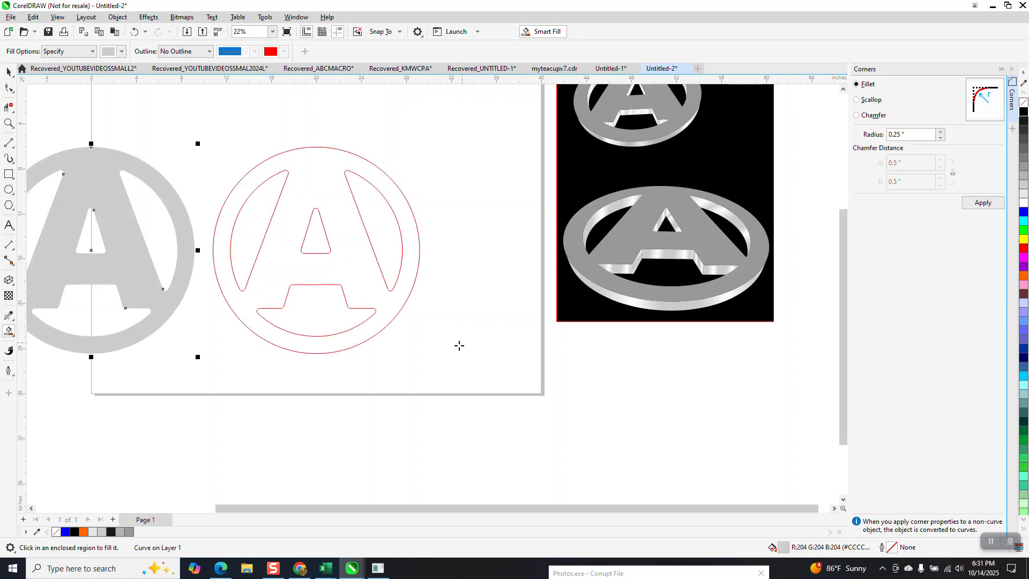
- Delete the red outer circle and the red cutout outlines, keeping only the gray emblem
scroll(462, 343, "down", 1)
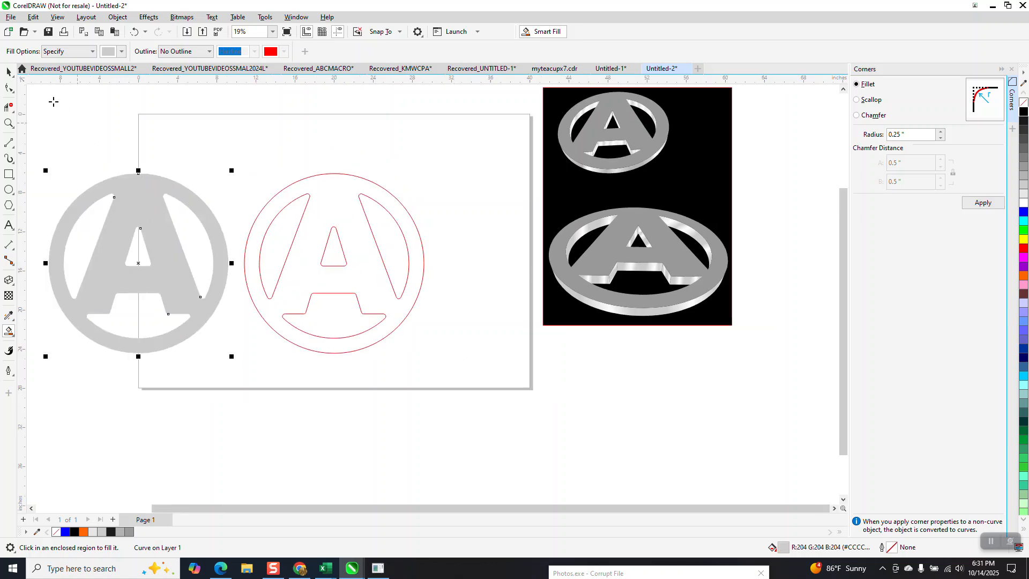
left_click(9, 71)
left_click(365, 205)
key("Delete")
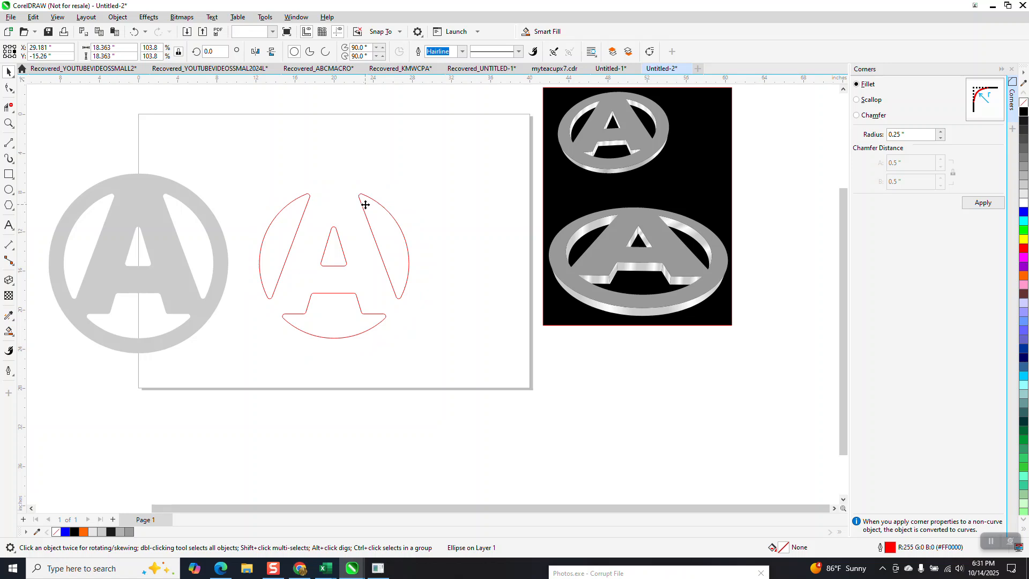
key("Delete")
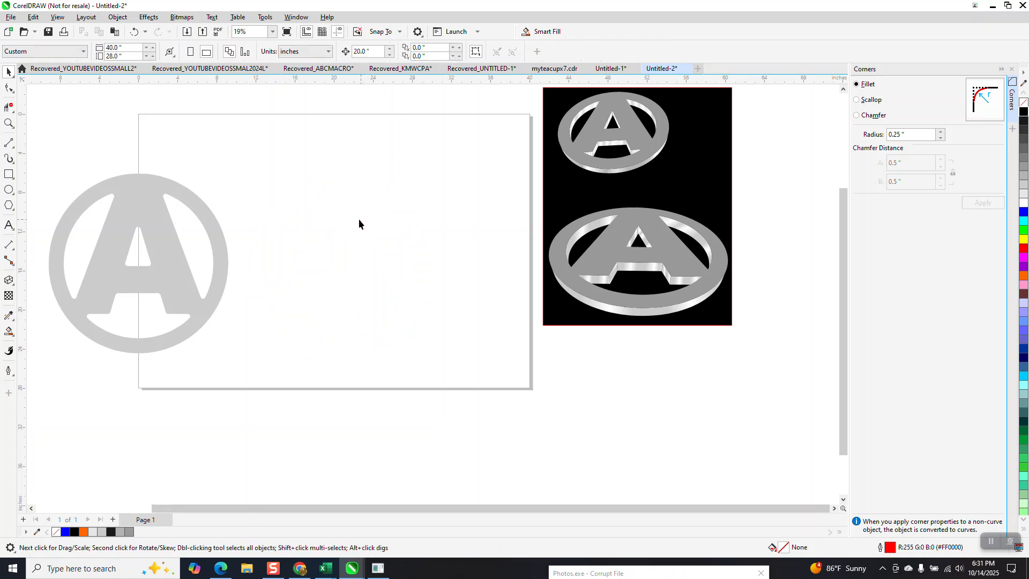
- Center the gray rounded emblem on the page
left_click(218, 249)
key("Down")
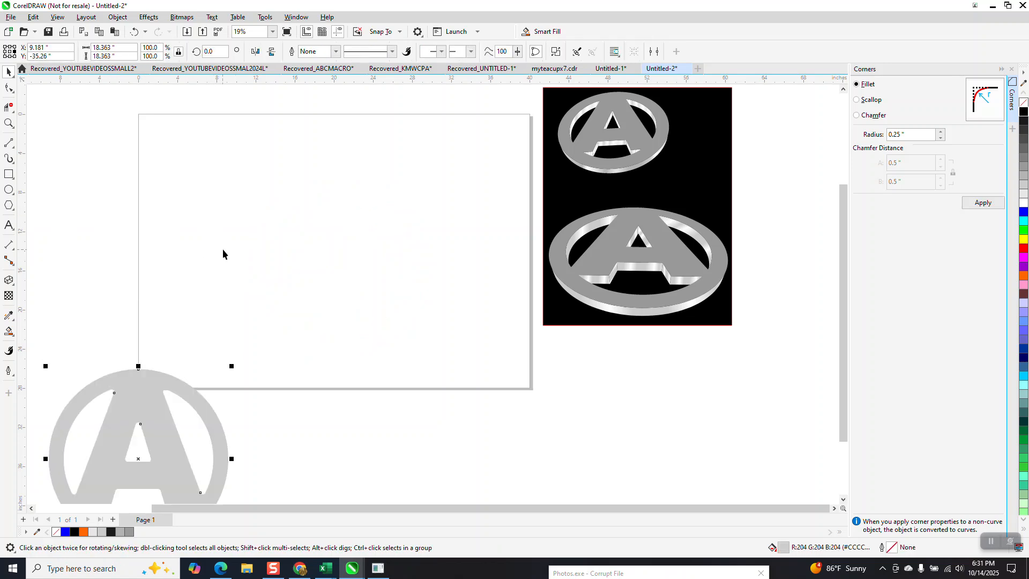
key("p")
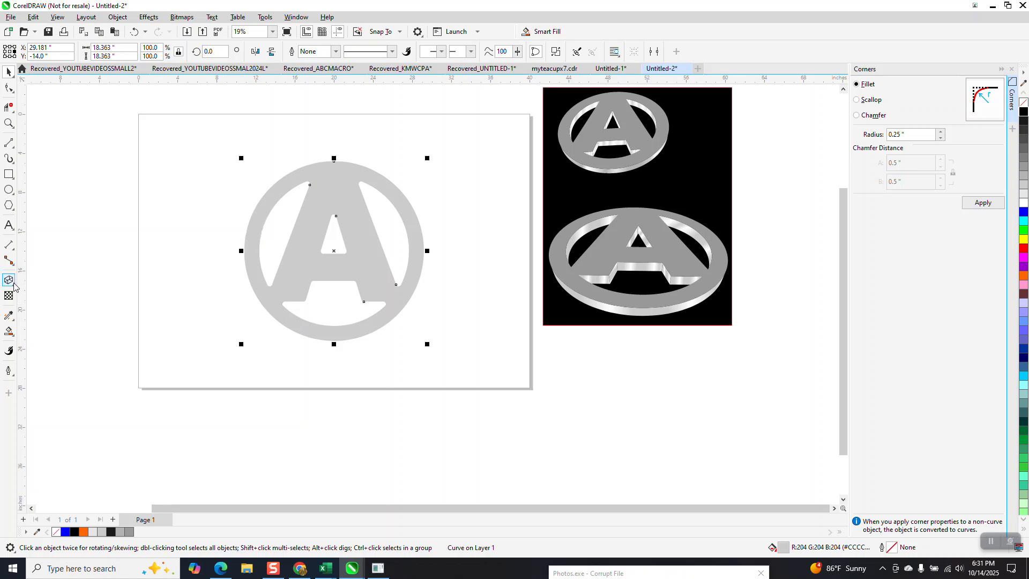
- Extrude the gray emblem downward and rotate the extrusion so its face tilts back in perspective
left_click(14, 286)
left_click(40, 339)
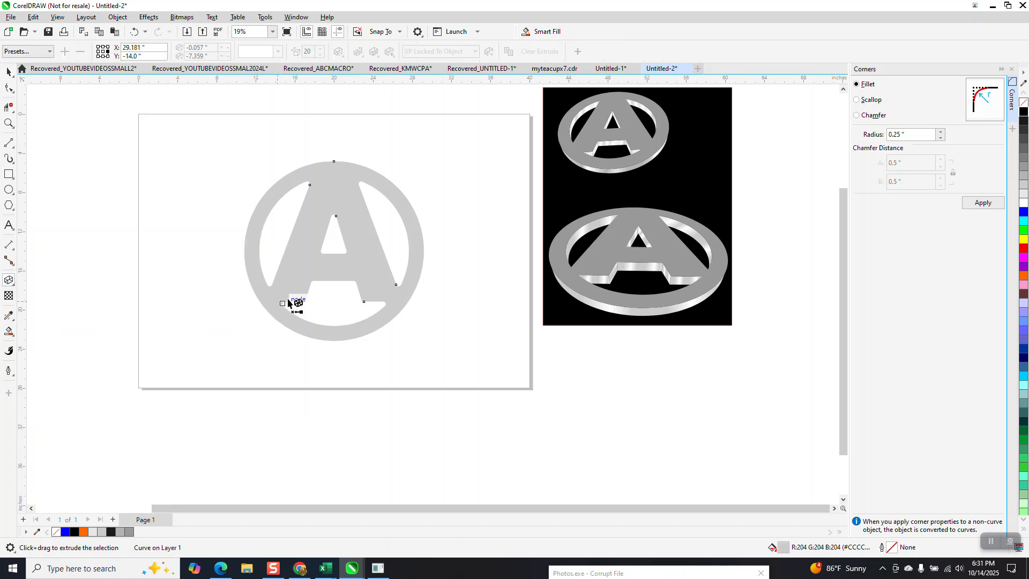
left_click_drag(336, 340, 330, 364)
left_click(338, 51)
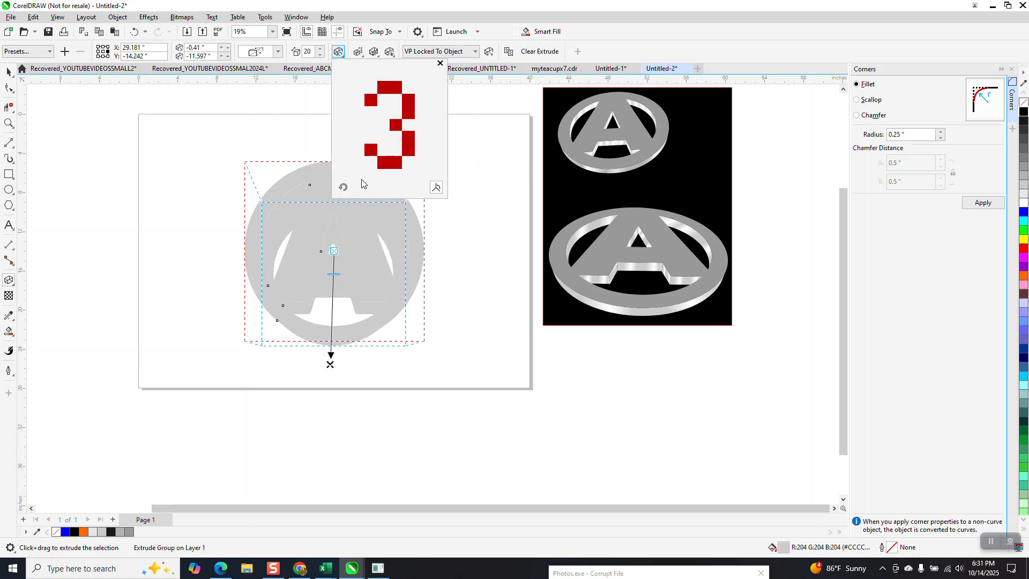
left_click_drag(389, 172, 389, 159)
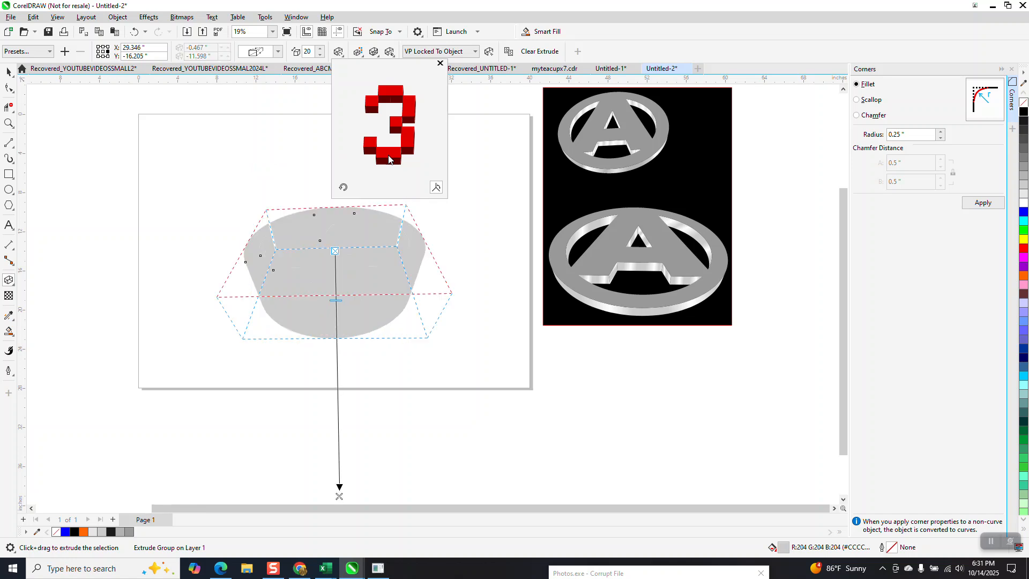
- Review the extrusion's rotation values and reduce its depth to 3
left_click(322, 56)
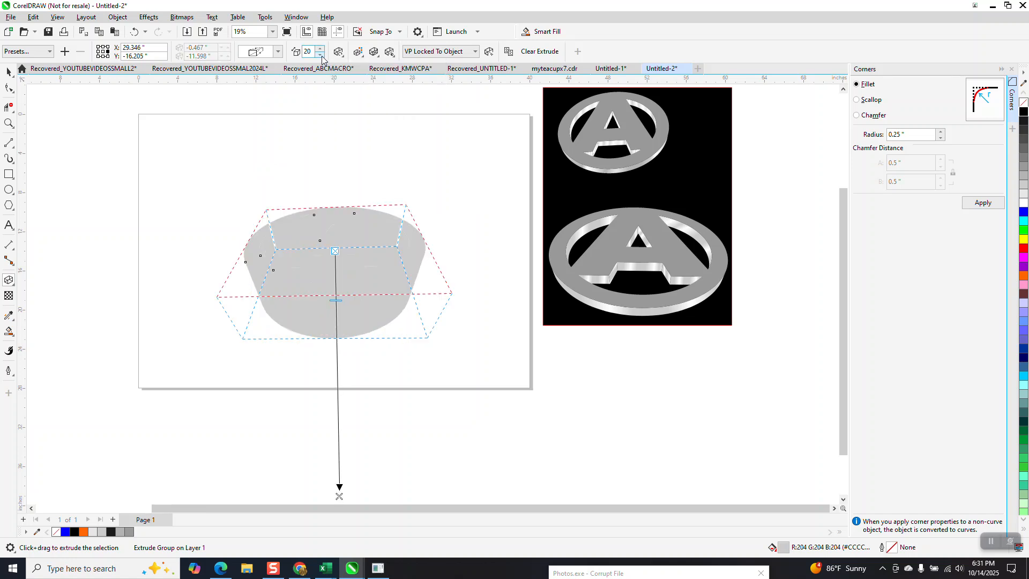
left_click(338, 52)
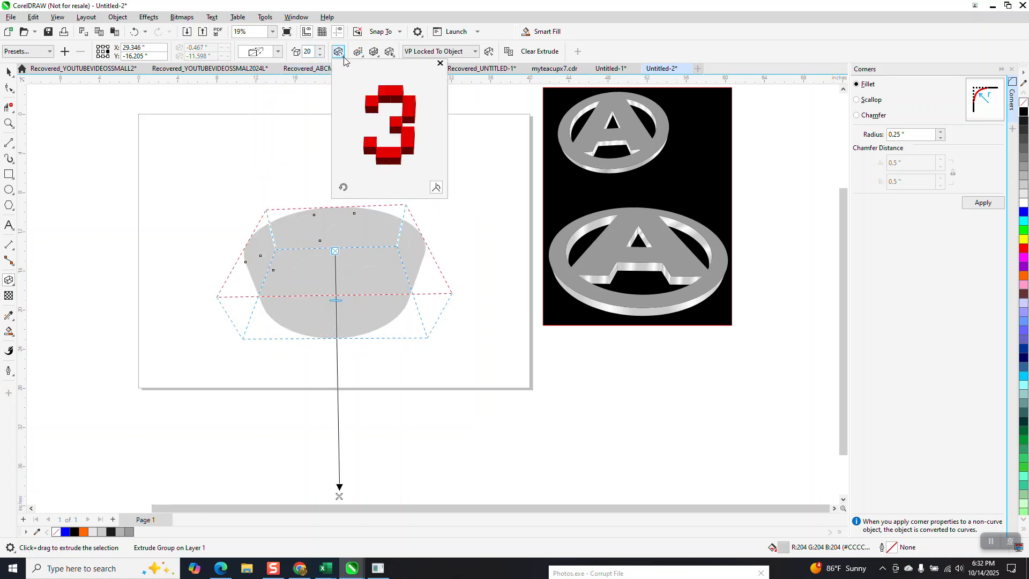
left_click(436, 188)
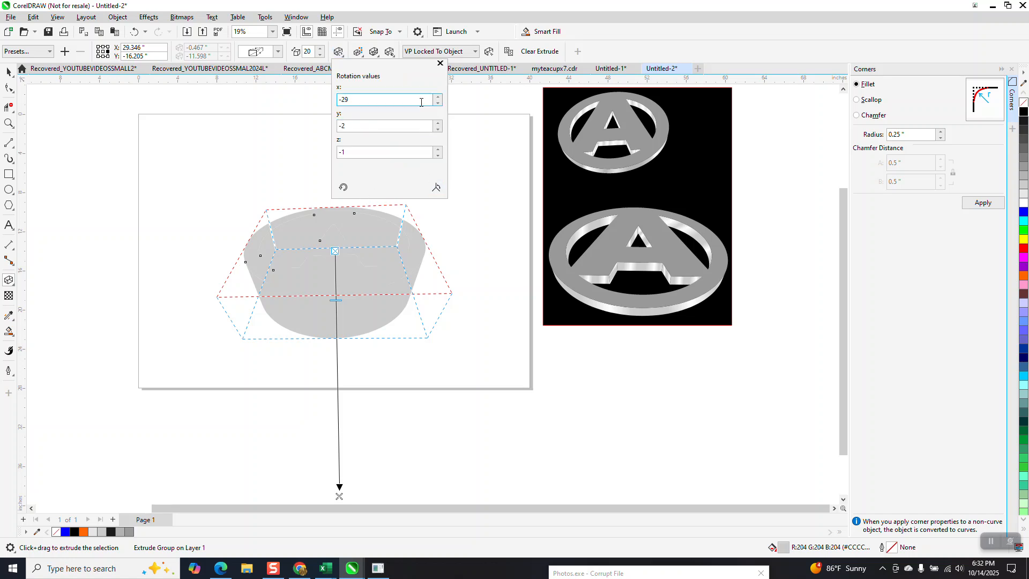
left_click(440, 64)
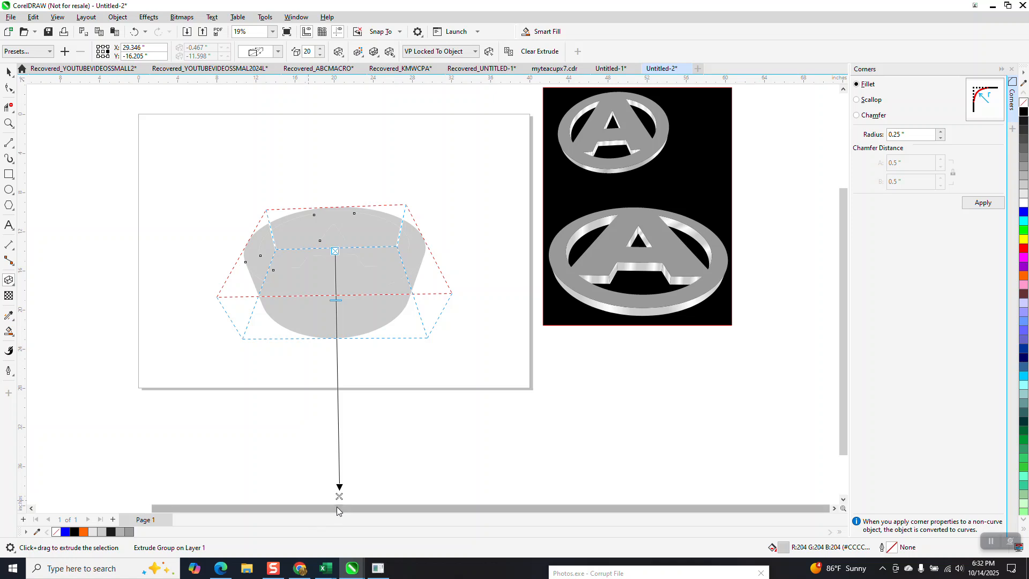
left_click_drag(336, 300, 334, 272)
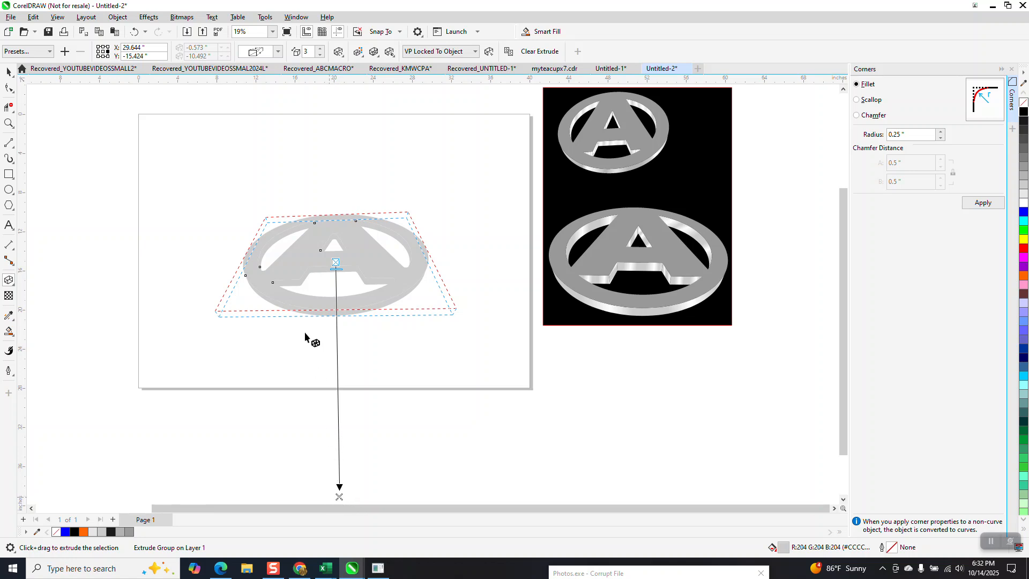
- Try a different extrusion type on the emblem and undo it
left_click(277, 51)
left_click(289, 160)
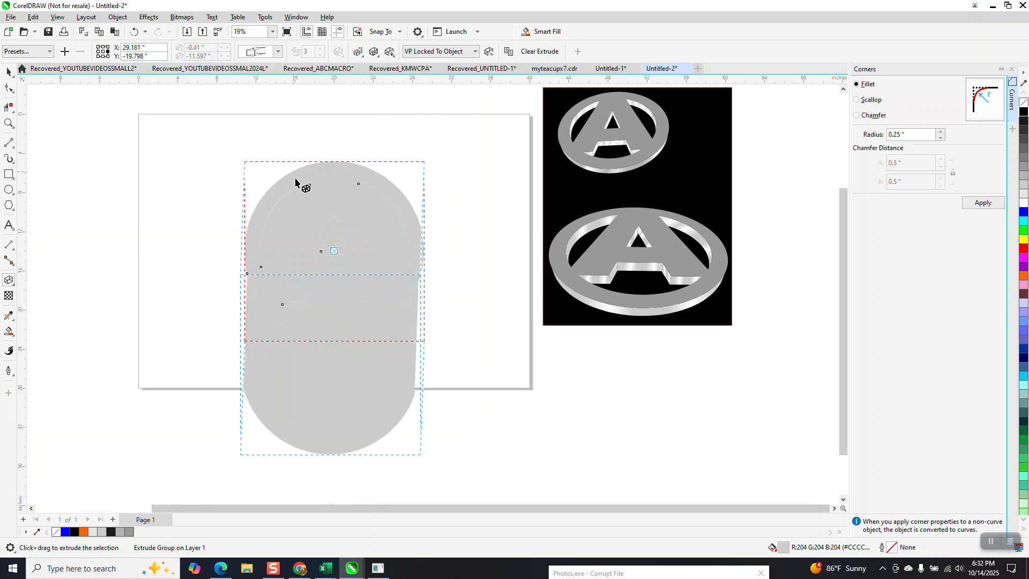
left_click(134, 31)
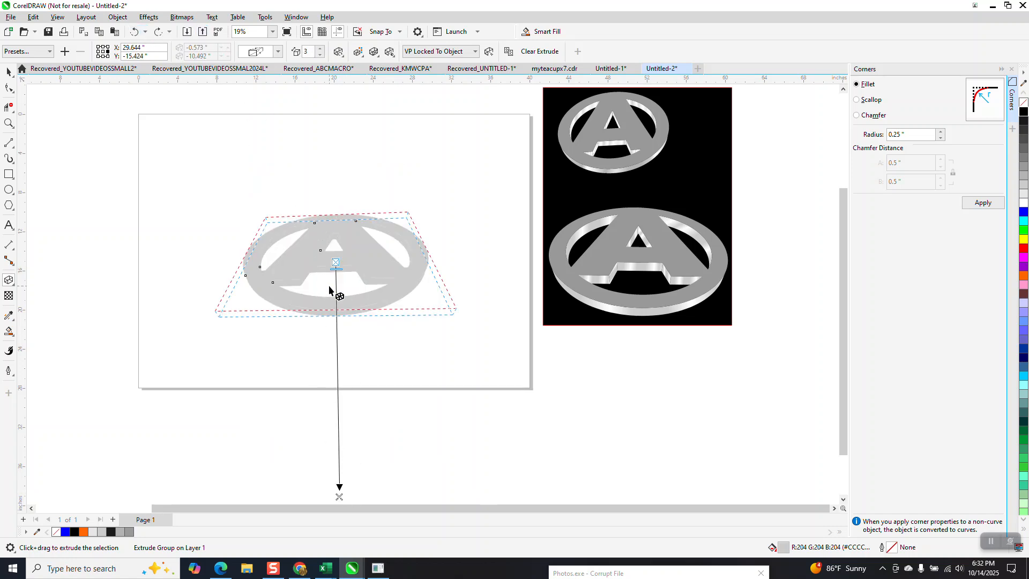
- Separate the extruded emblem's front face from its side surfaces and move the face 20 inches to the left
left_click(9, 71)
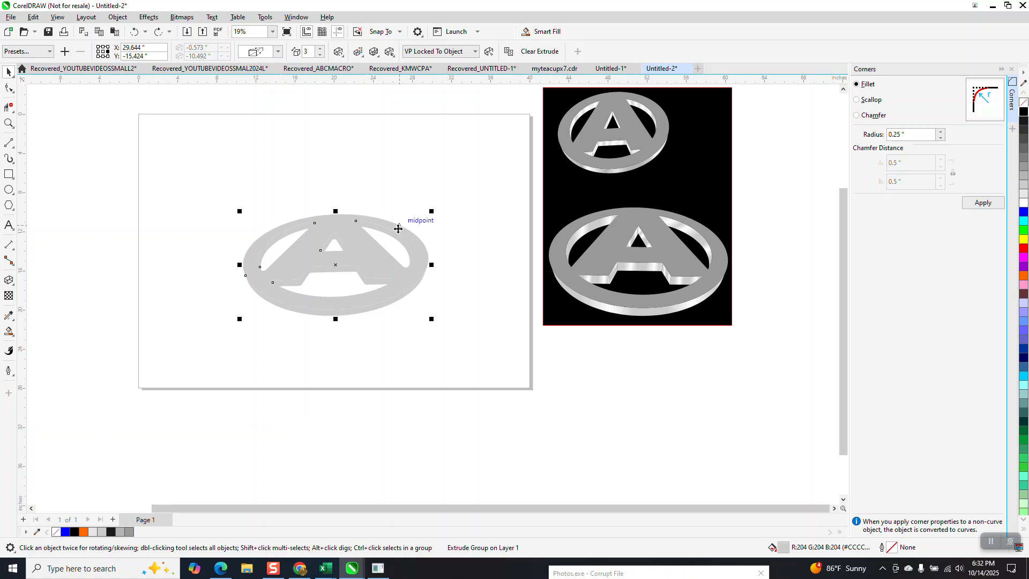
left_click_drag(156, 175, 475, 338)
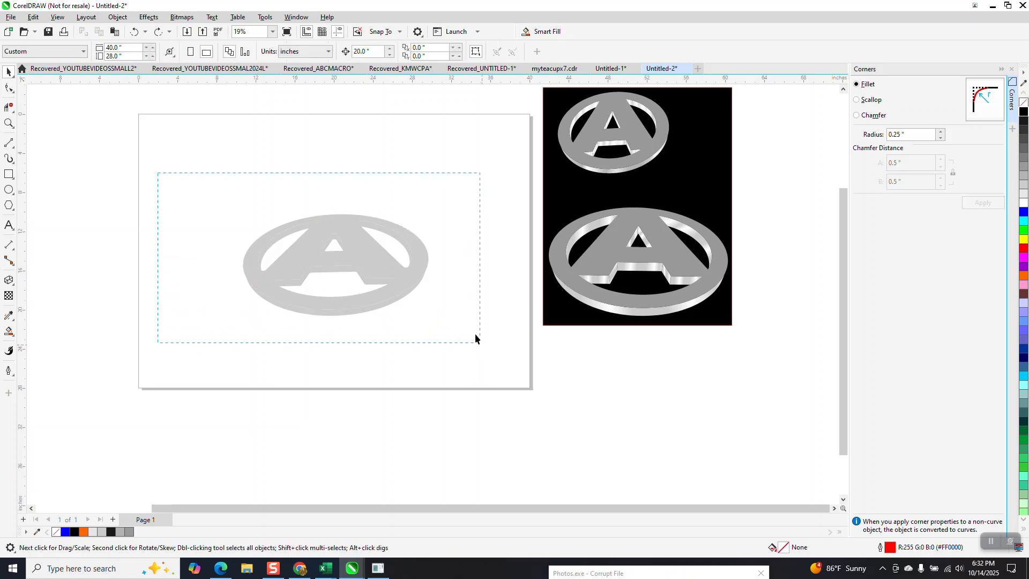
left_click(120, 18)
left_click(137, 264)
left_click(218, 177)
left_click(326, 218)
key("Left")
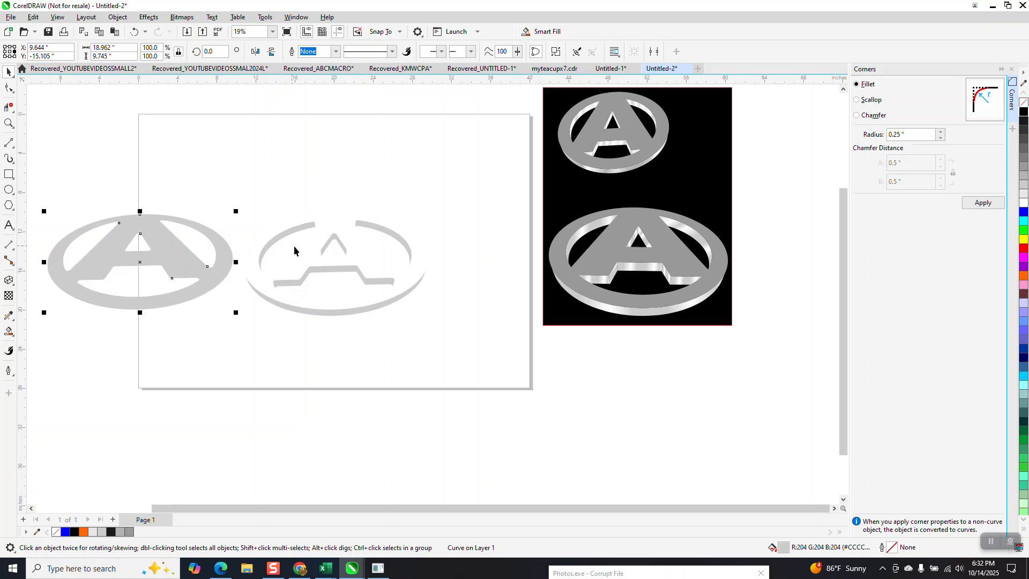
- Ungroup the emblem's extruded side surfaces into separate pieces and check that the crossbar and inner triangle pieces can be selected individually
left_click(9, 124)
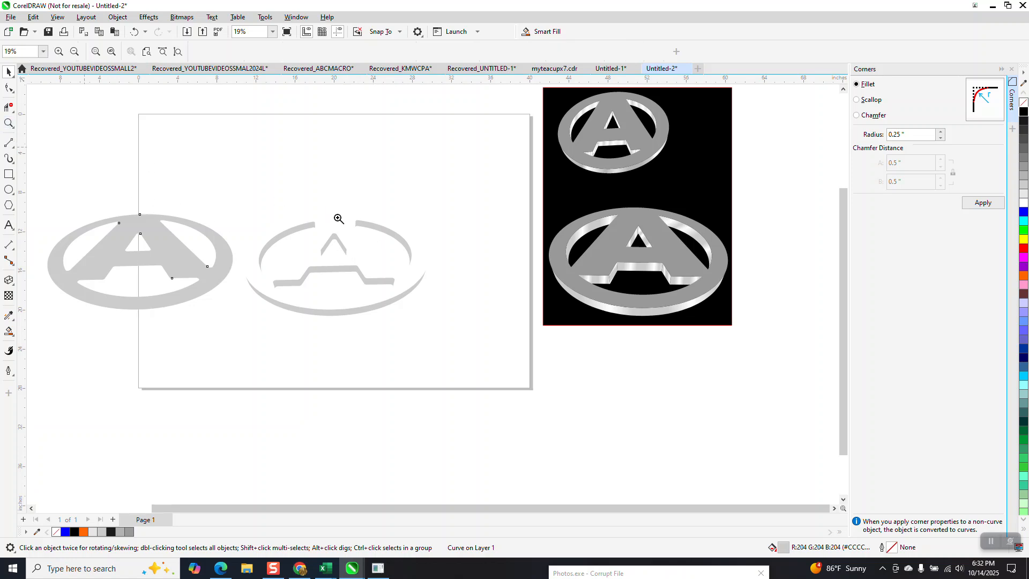
left_click_drag(224, 199, 492, 356)
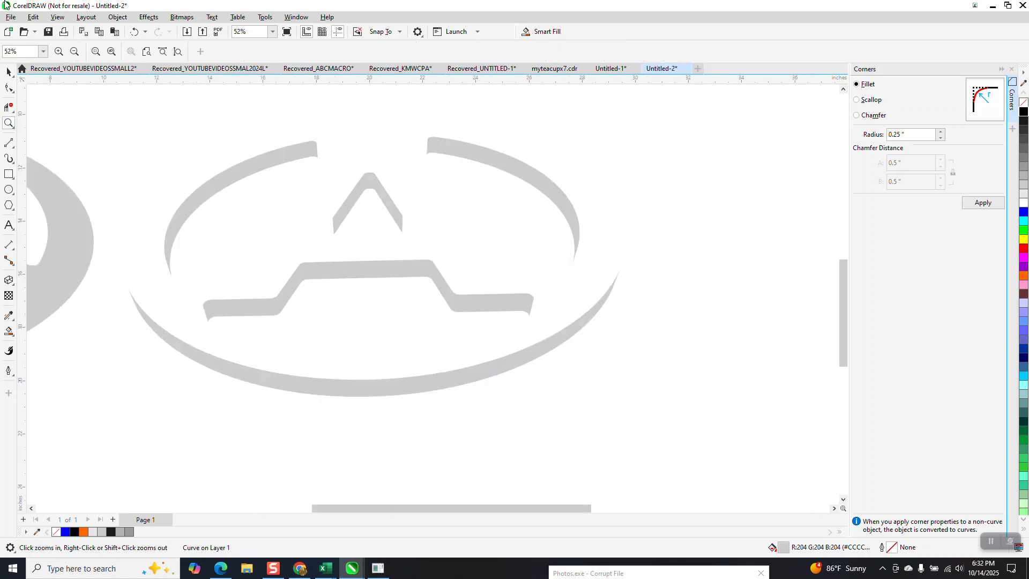
left_click(8, 71)
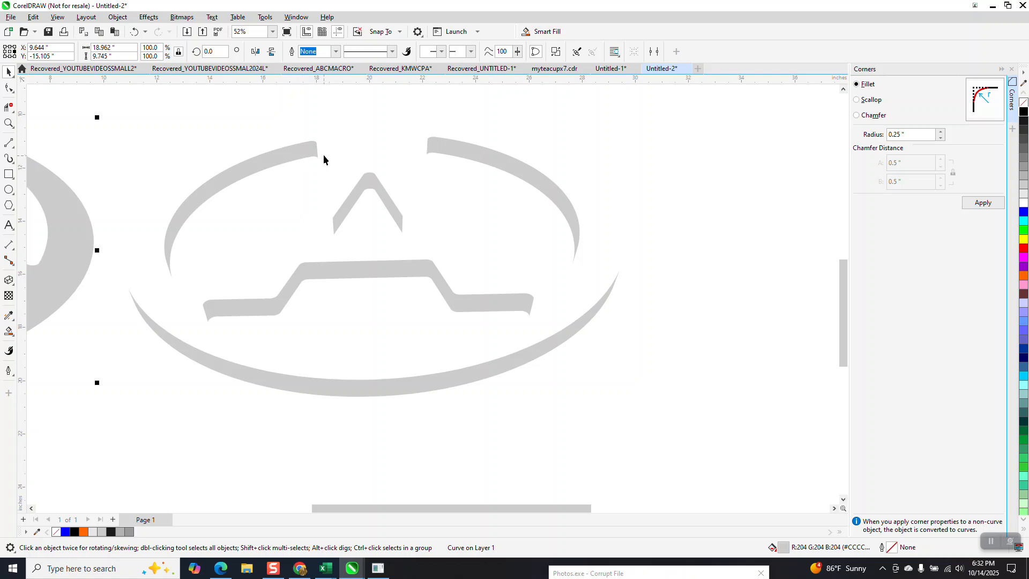
left_click(117, 17)
mouse_move(232, 201)
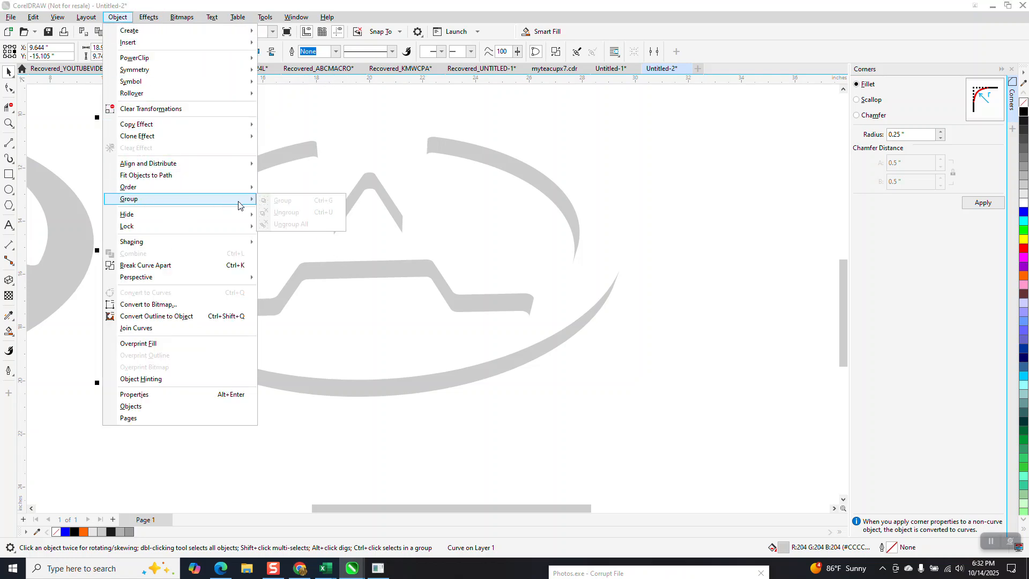
left_click(278, 200)
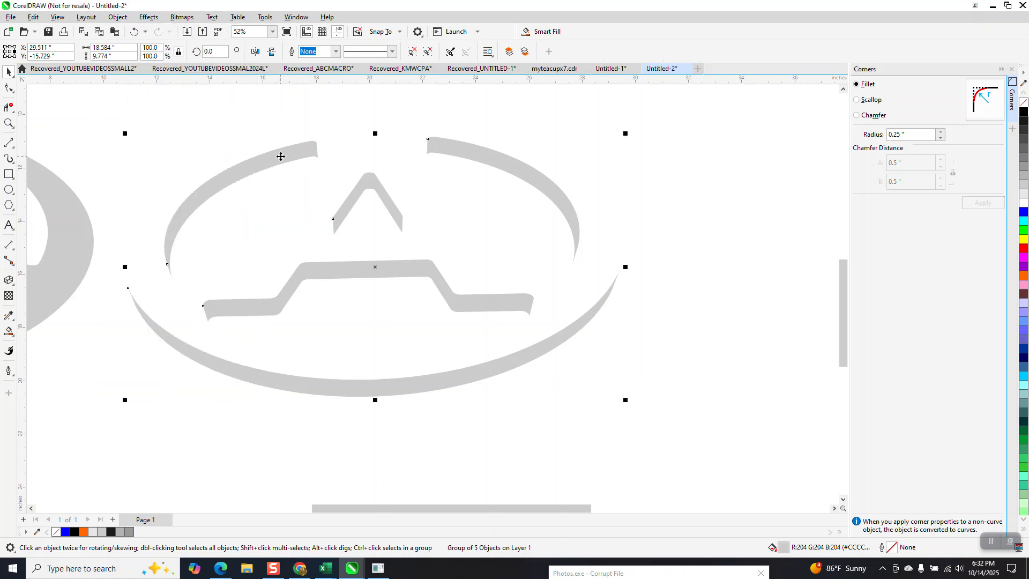
left_click(118, 17)
mouse_move(235, 199)
left_click(284, 215)
left_click(384, 265)
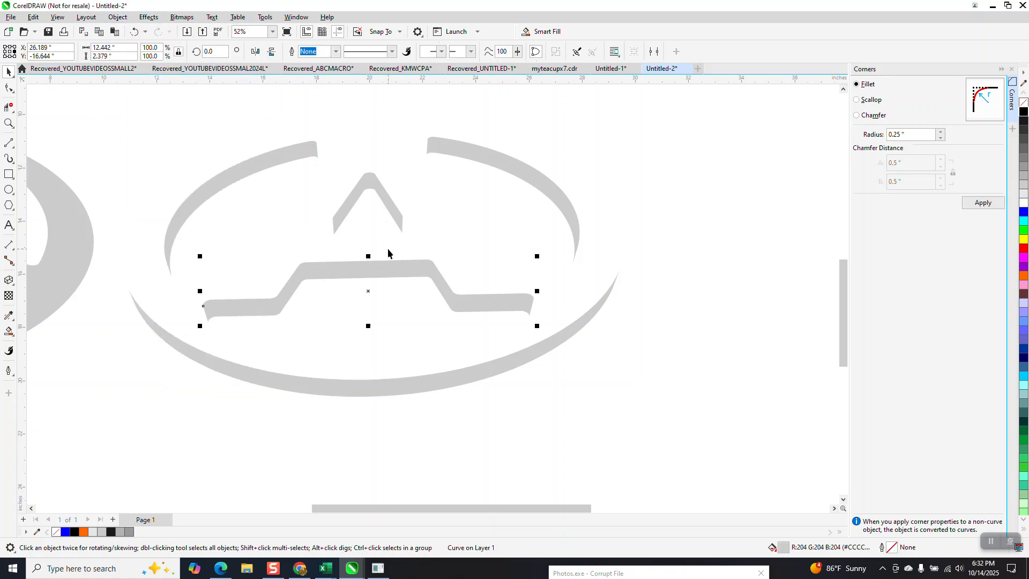
scroll(387, 230, "down", 2)
left_click(390, 217)
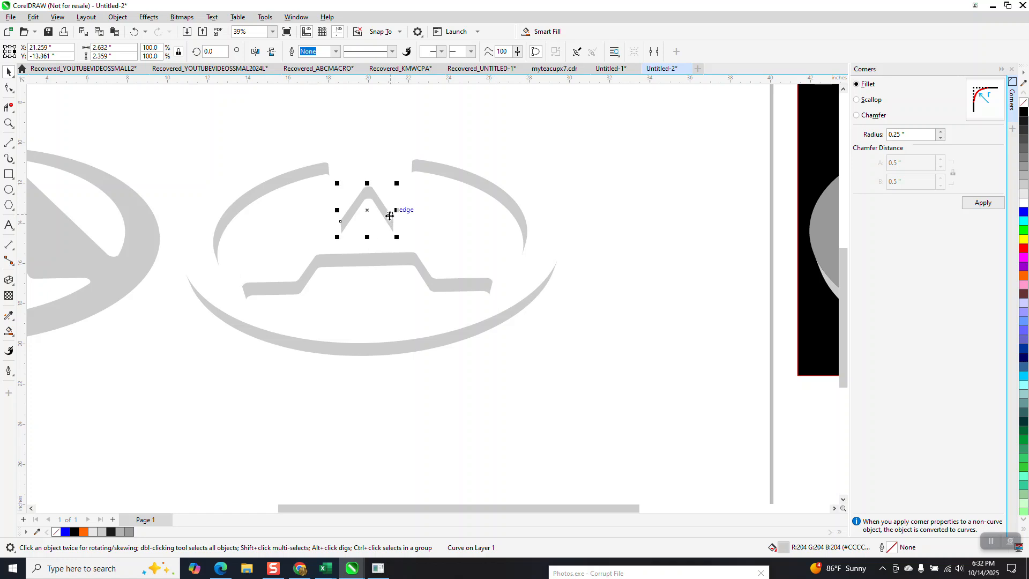
- Apply a linear fountain fill with Interactive Fill running from the lower end to the upper end of the upper-right arc
left_click(482, 186)
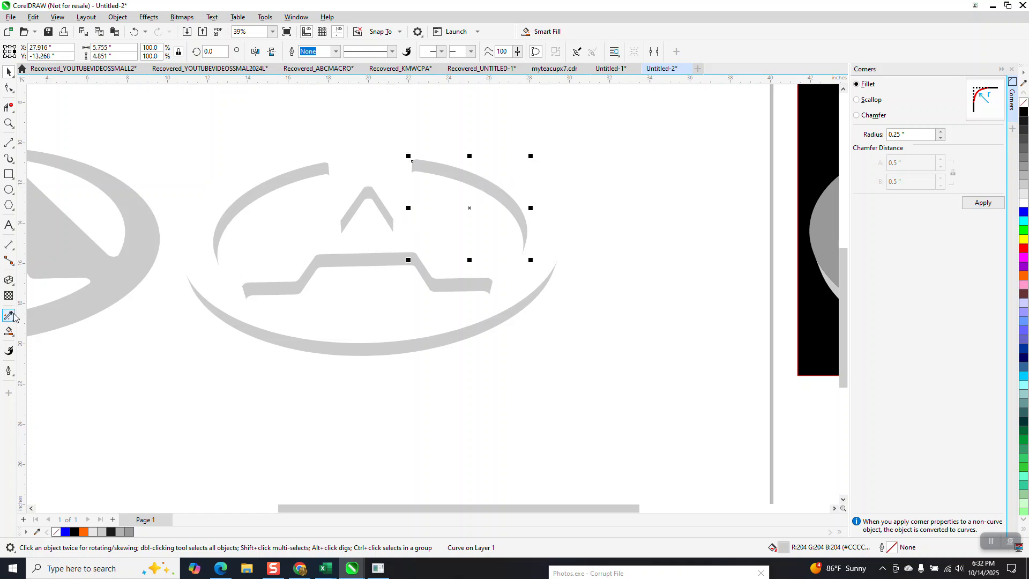
left_click(15, 336)
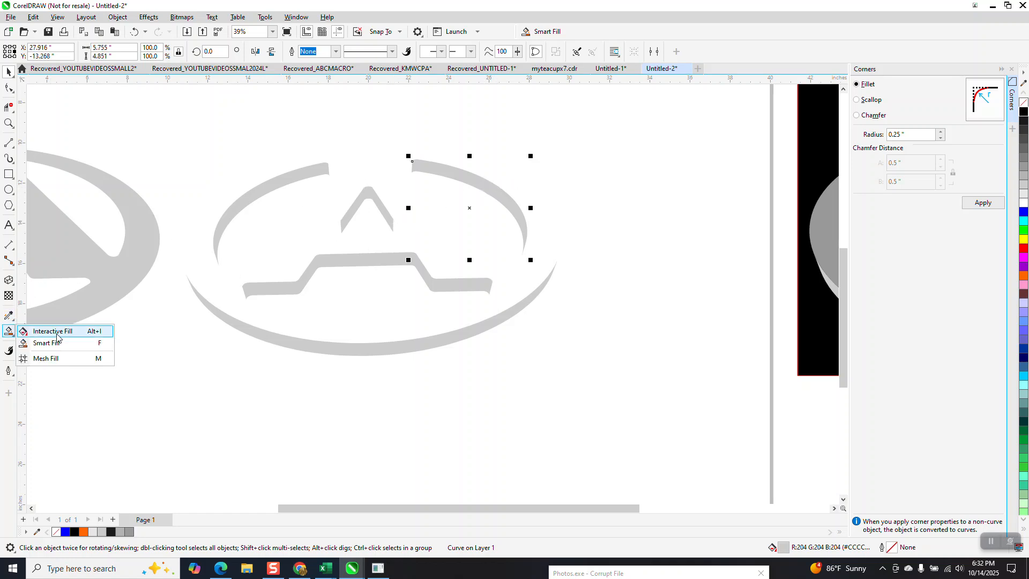
left_click(57, 337)
left_click_drag(519, 225, 453, 327)
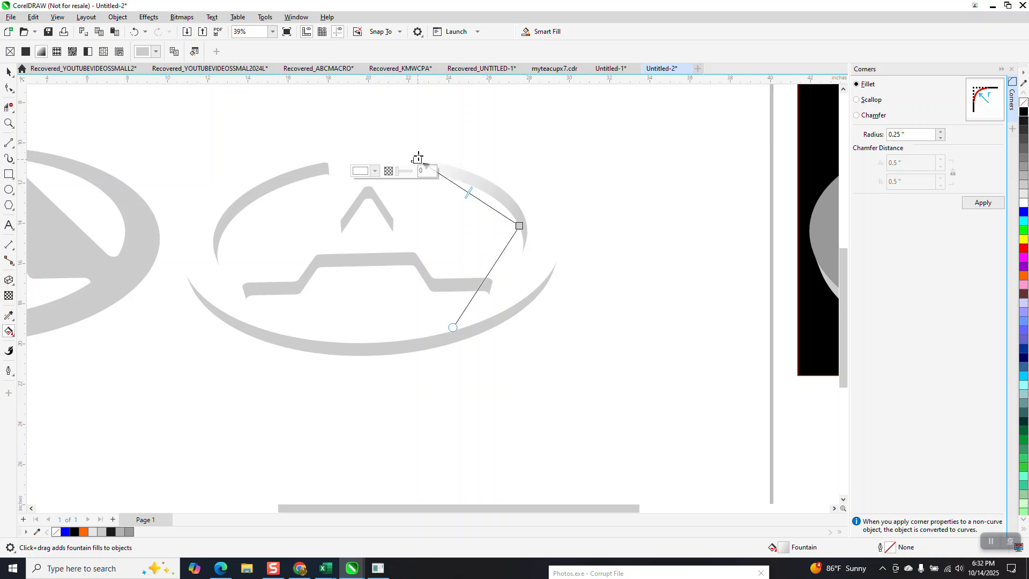
- Add six evenly spaced intermediate color nodes along the upper-right arc's gradient
double_click(502, 216)
double_click(487, 205)
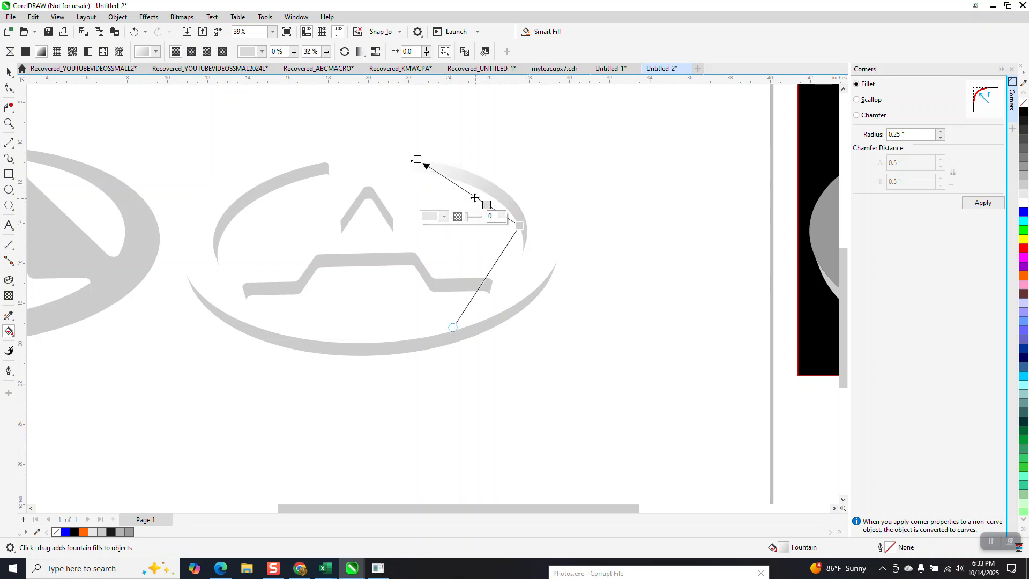
double_click(474, 197)
double_click(460, 187)
double_click(447, 179)
double_click(434, 170)
key("space")
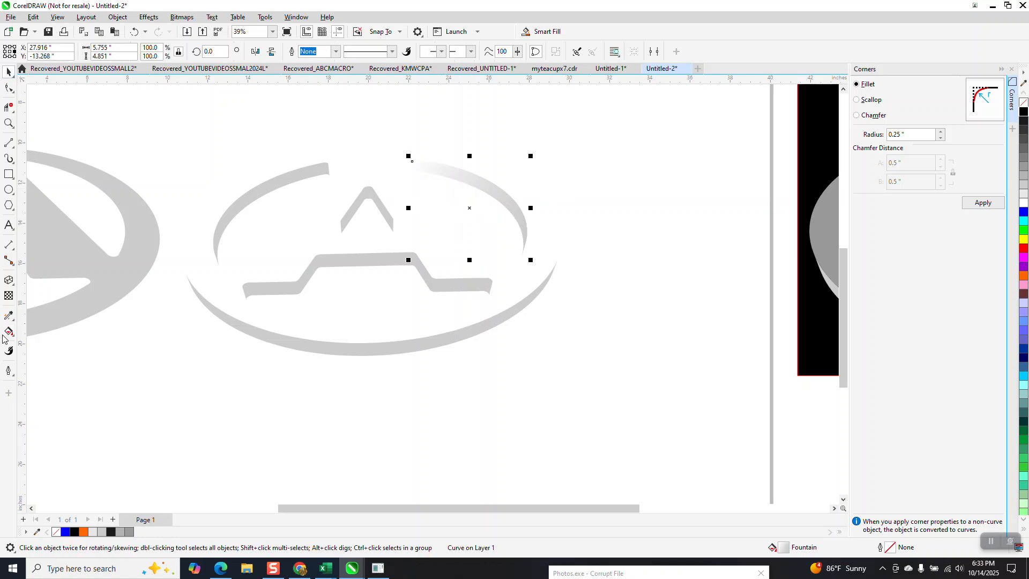
- Color alternate nodes of the upper-right arc's gradient white and its upper end node gray to create metallic bands
left_click(7, 332)
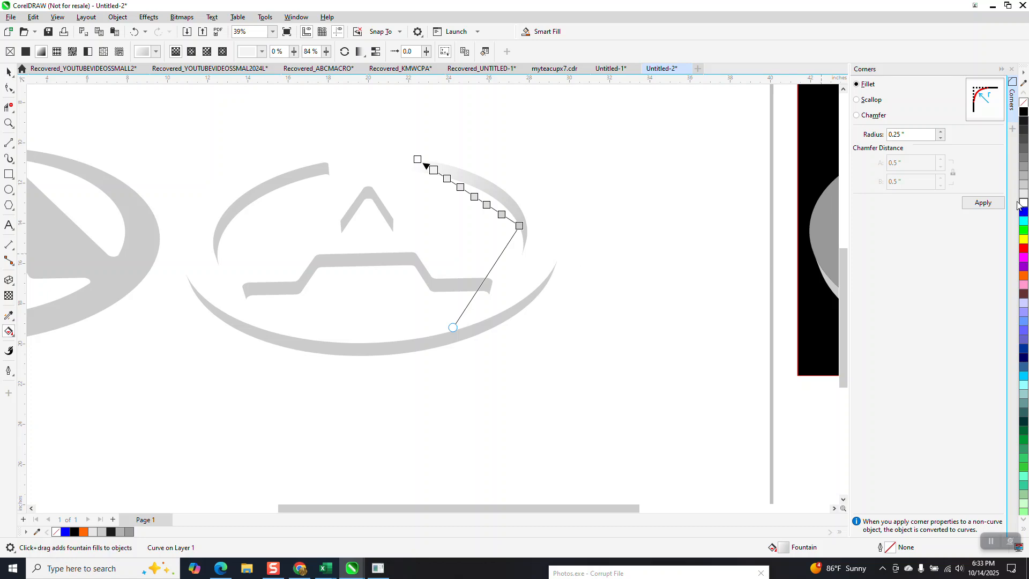
left_click(501, 214)
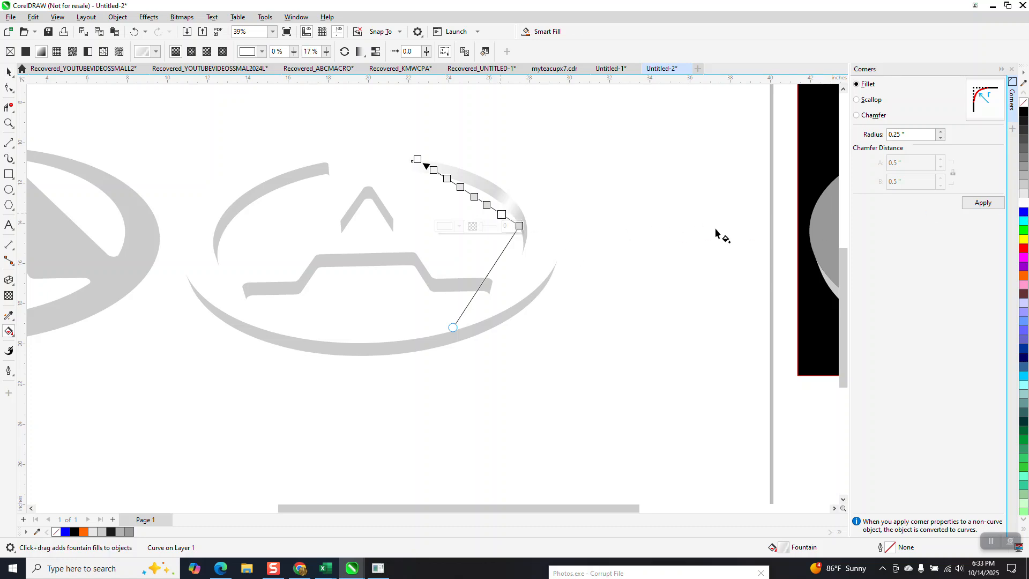
mouse_move(1023, 205)
left_mouse_down()
mouse_move(567, 226)
mouse_move(474, 196)
left_mouse_up()
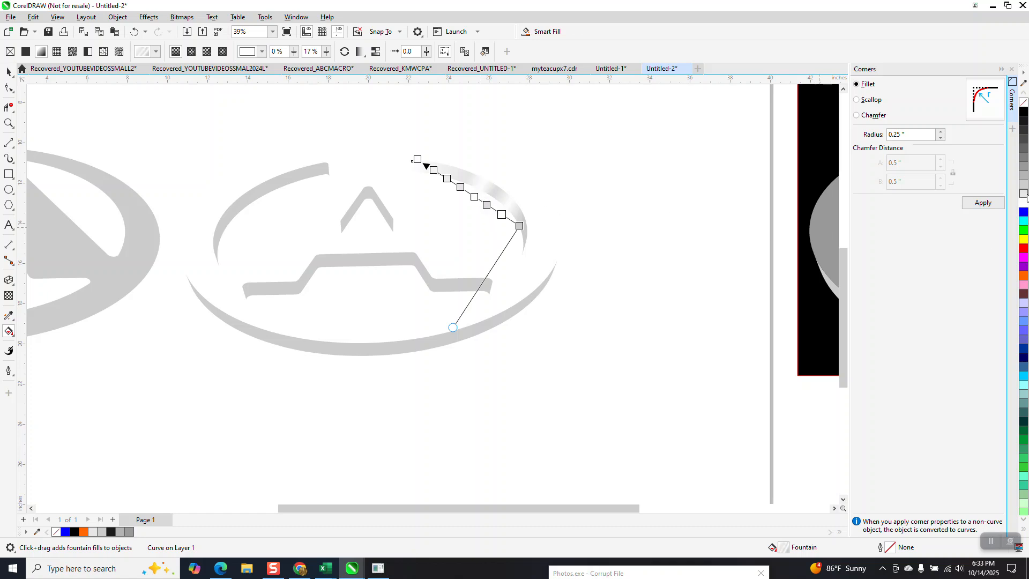
left_click_drag(1009, 210, 455, 185)
left_click(417, 159)
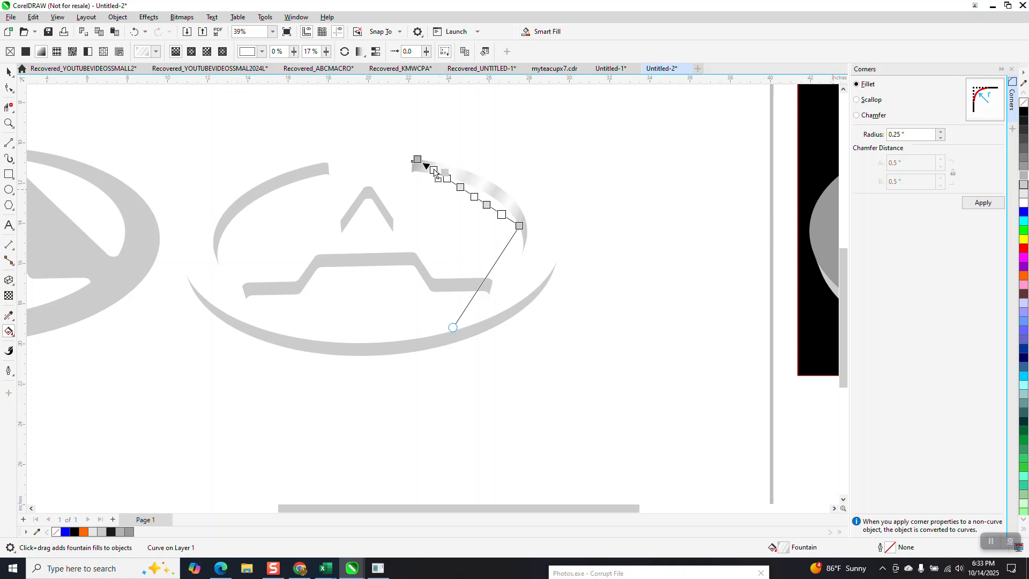
- Stretch the gradient slightly past both ends of the upper-right arc and adjust the spacing of the color nodes near its upper end
left_click_drag(417, 159, 408, 152)
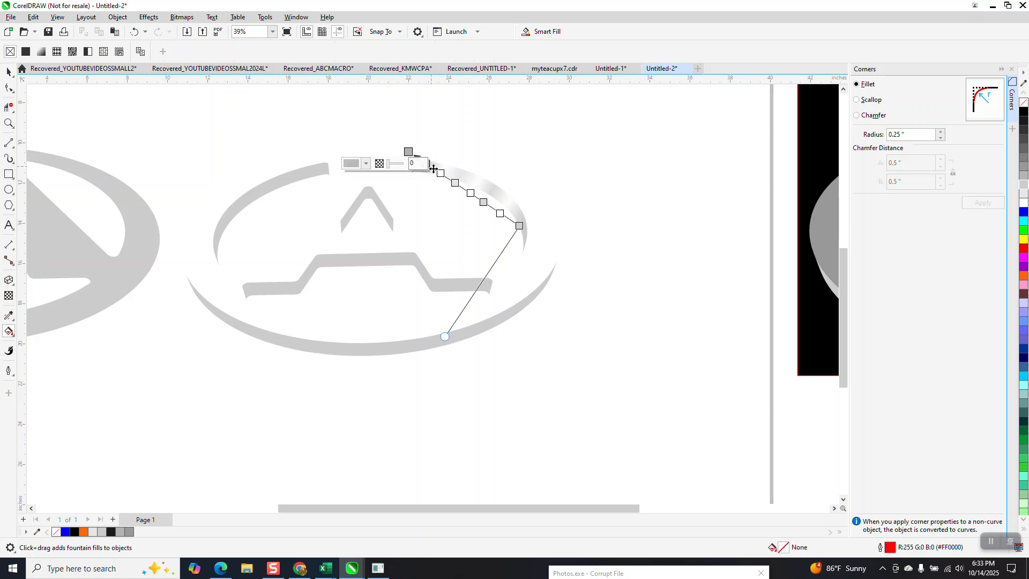
left_click_drag(440, 173, 435, 169)
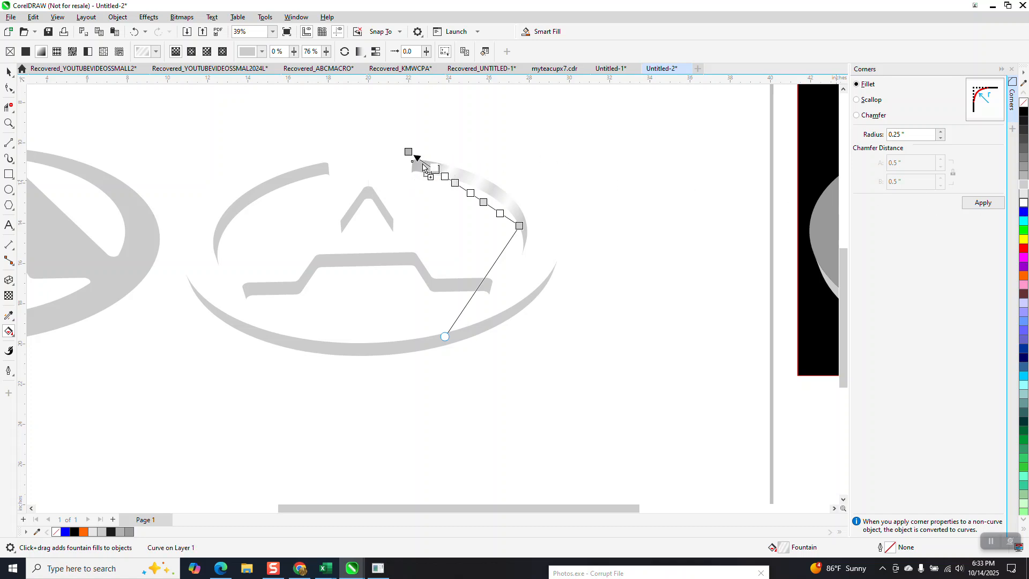
left_click_drag(426, 163, 425, 163)
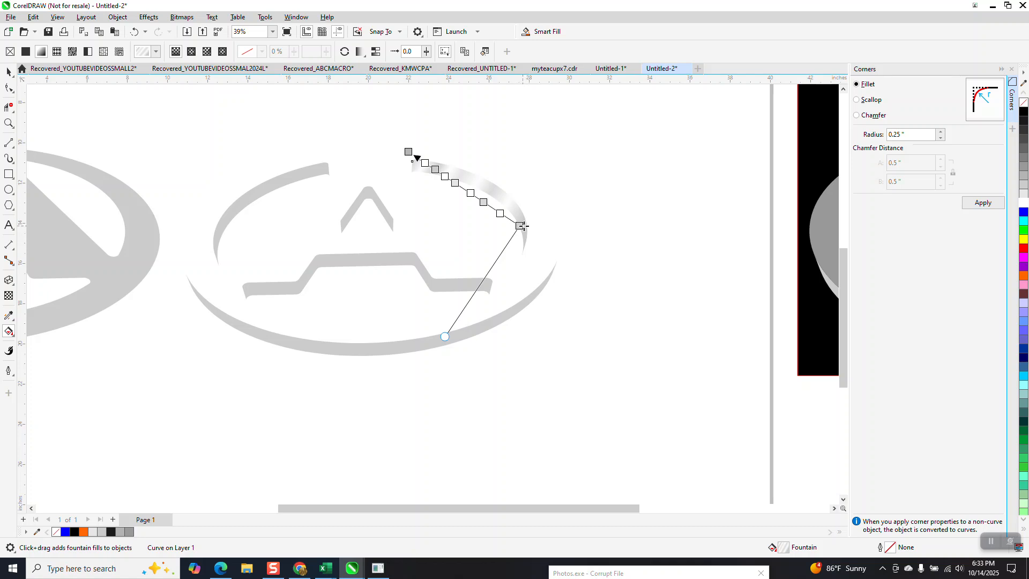
left_click_drag(519, 225, 527, 235)
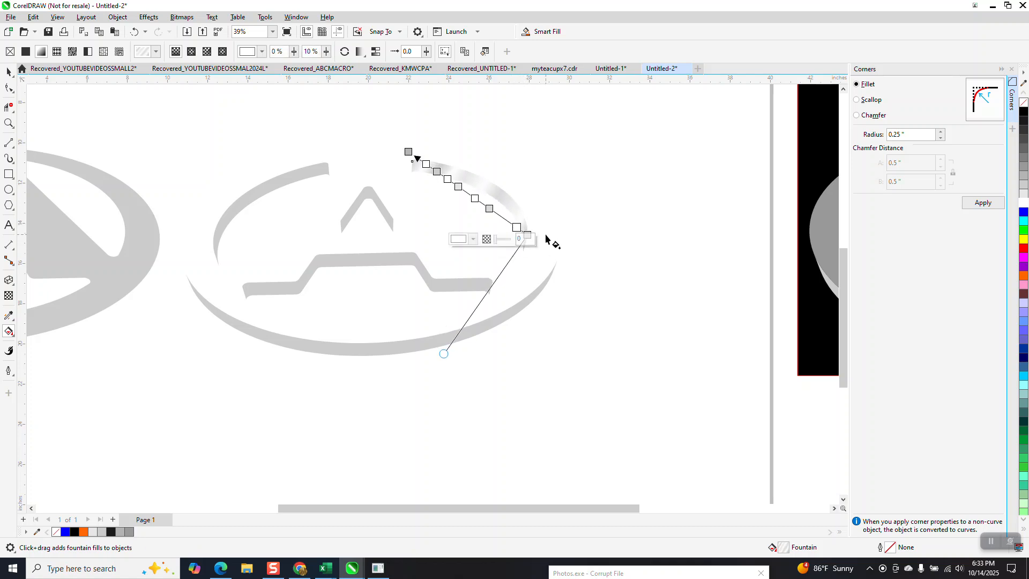
- Copy the upper-right arc's gradient fill onto the upper-left arc with the Attributes Eyedropper
left_click(8, 71)
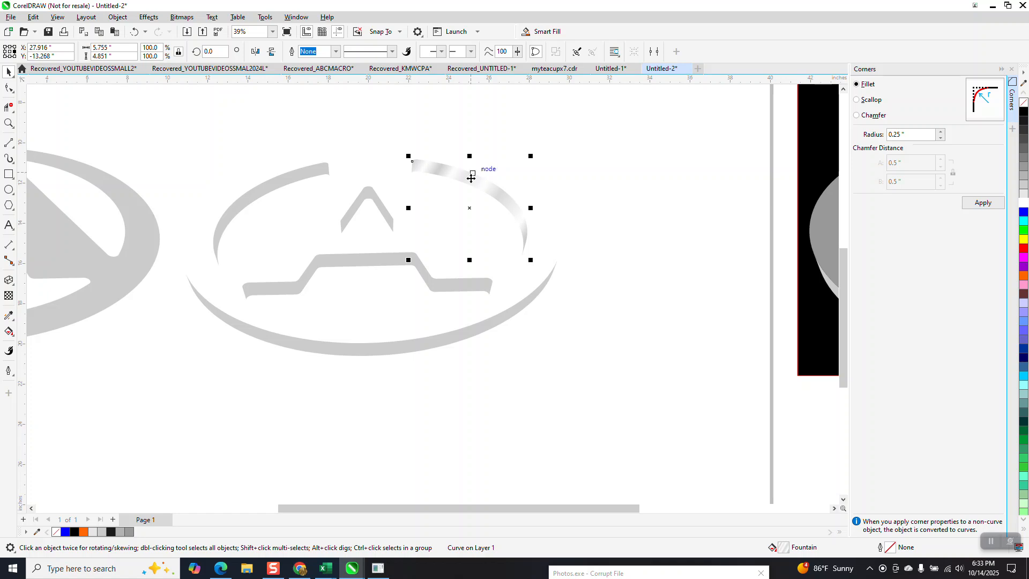
left_click(11, 316)
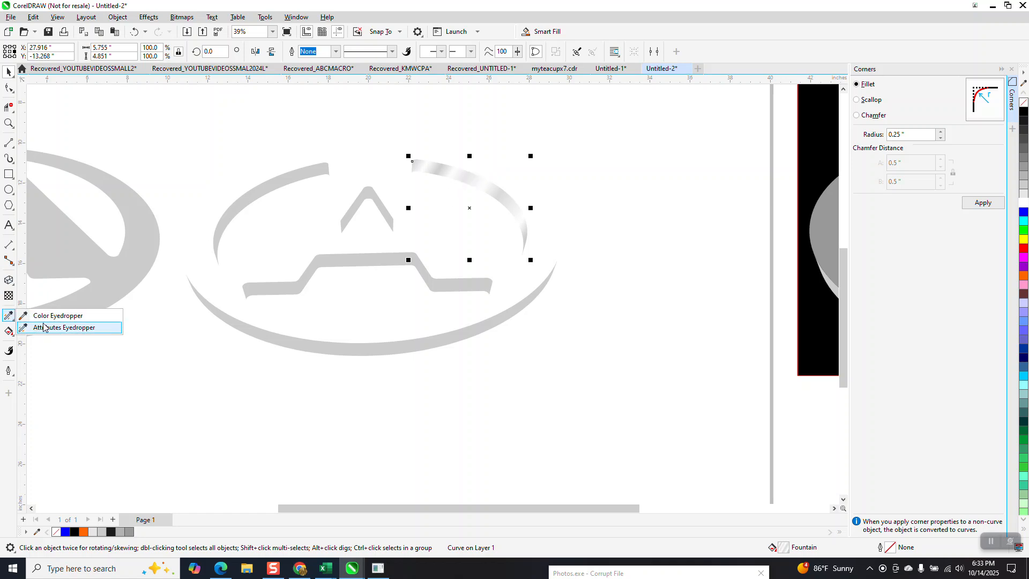
left_click(59, 320)
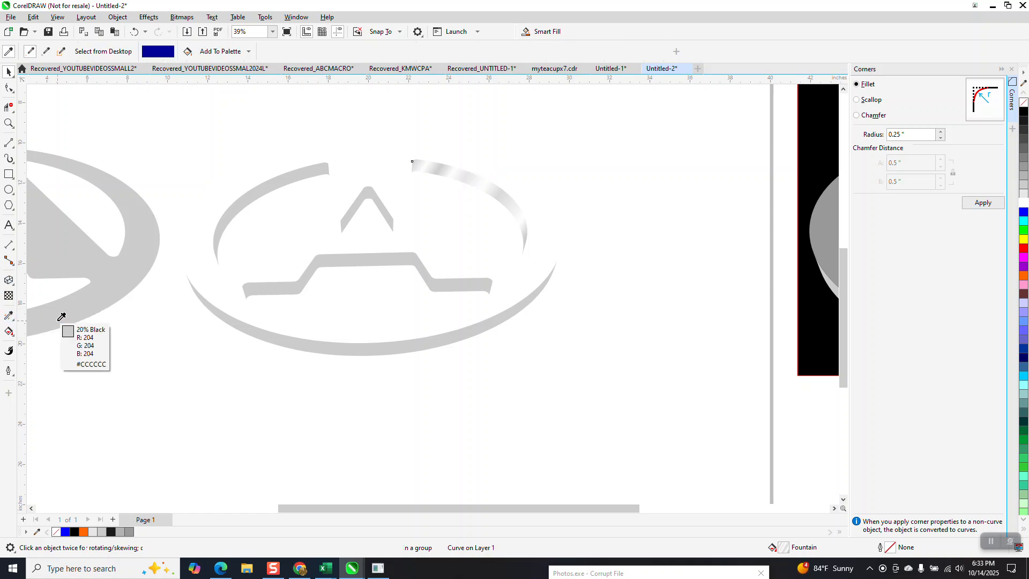
left_click(12, 321)
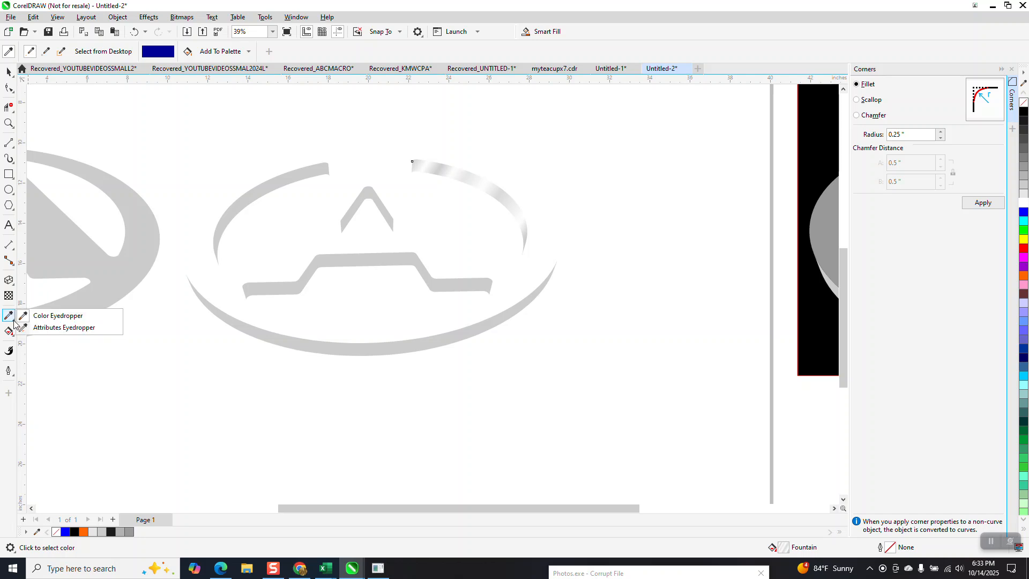
left_click(43, 329)
left_click(514, 202)
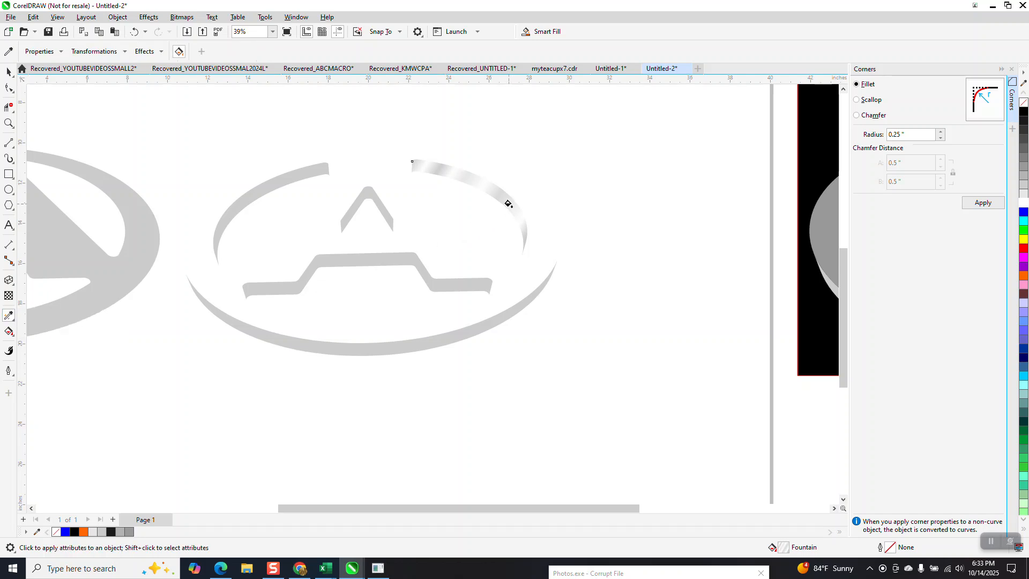
left_click(272, 182)
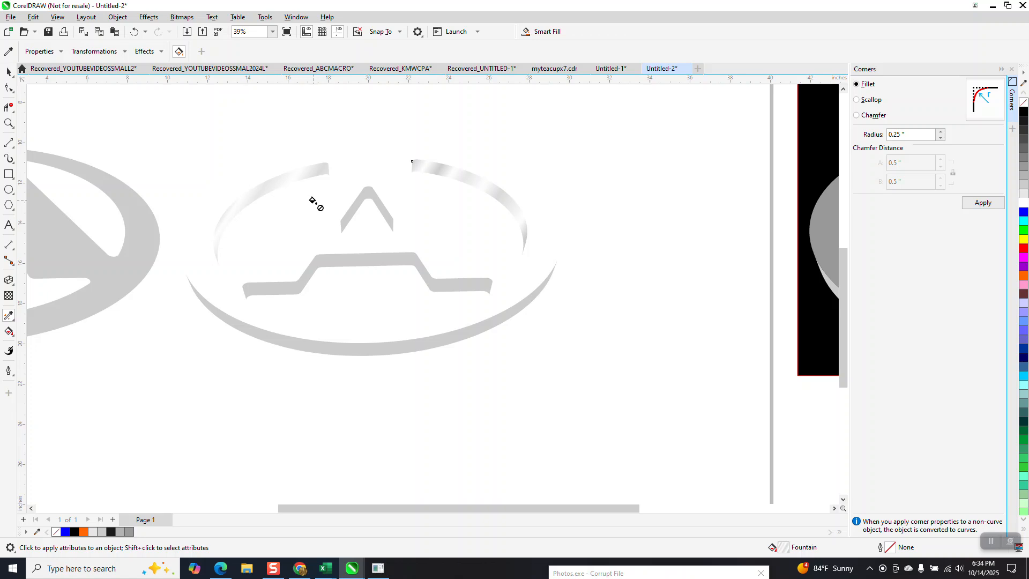
- Edit the upper-right arc's fountain fill, moving the light gray node next to the first white one to position 21%
double_click(782, 549)
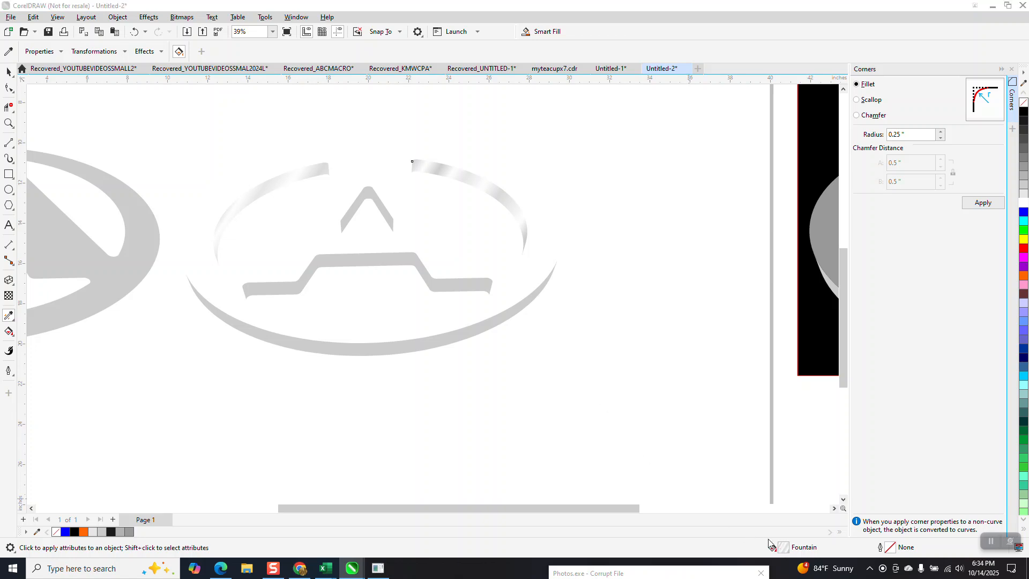
left_click_drag(419, 290, 444, 257)
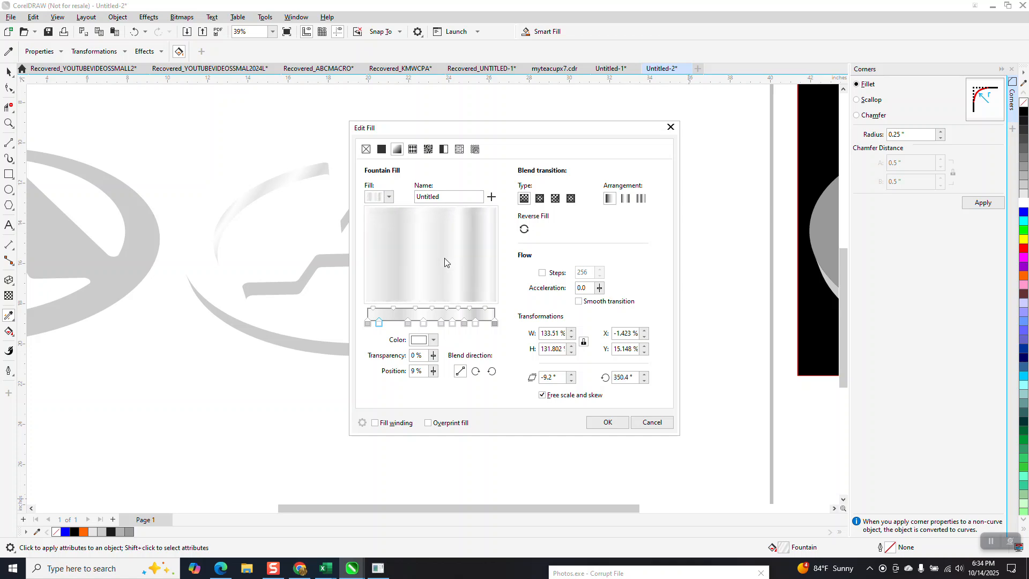
left_click(440, 324)
left_click_drag(408, 325, 395, 325)
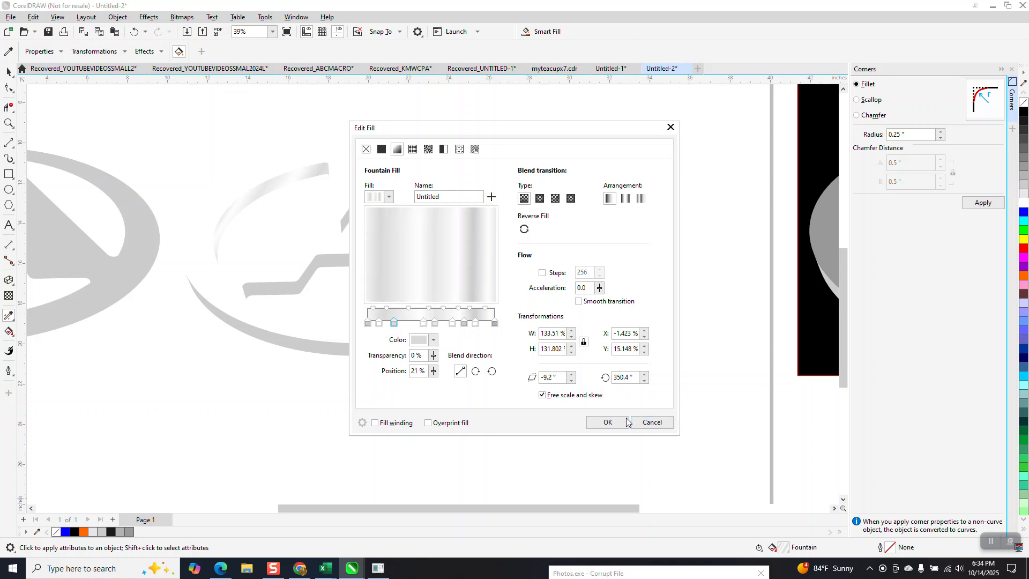
left_click(627, 421)
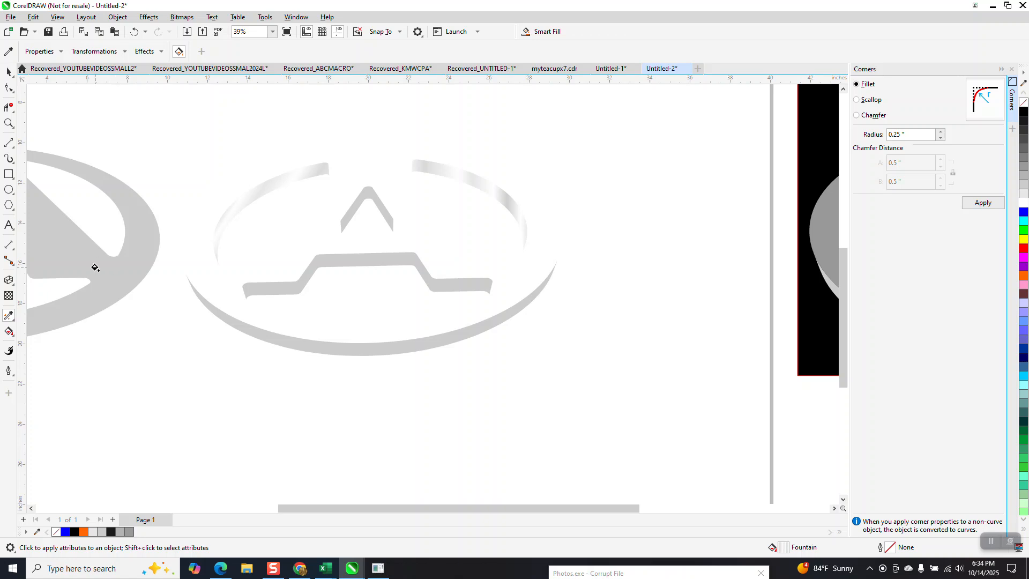
- Draw a rectangle about 23.3 by 14.8 inches around the side surfaces, fill it black and send it to the back of the page
left_click(8, 174)
mouse_move(164, 116)
left_mouse_down()
mouse_move(204, 177)
mouse_move(609, 386)
mouse_move(633, 414)
left_mouse_up()
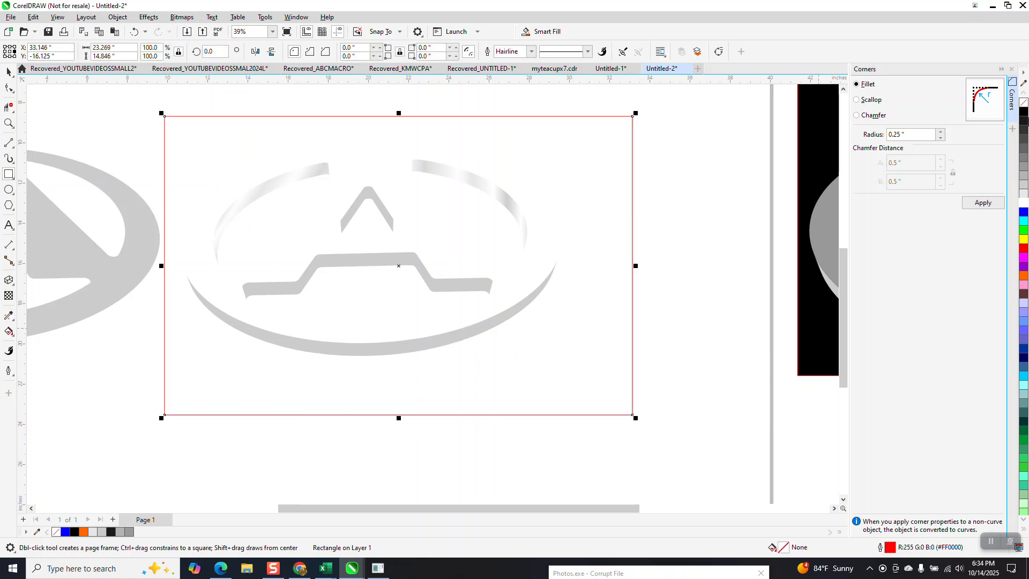
left_click(1024, 112)
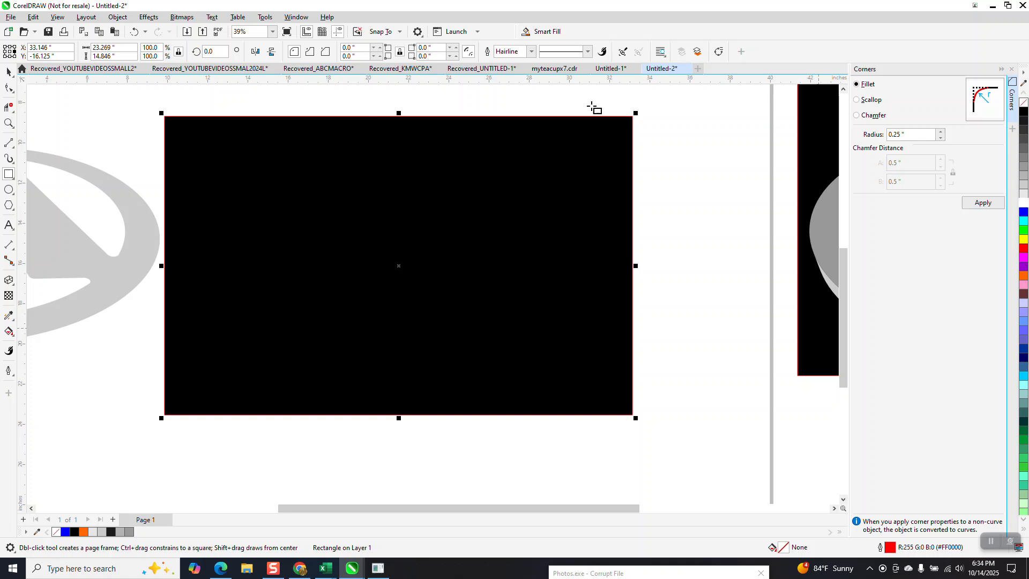
left_click(118, 18)
mouse_move(231, 187)
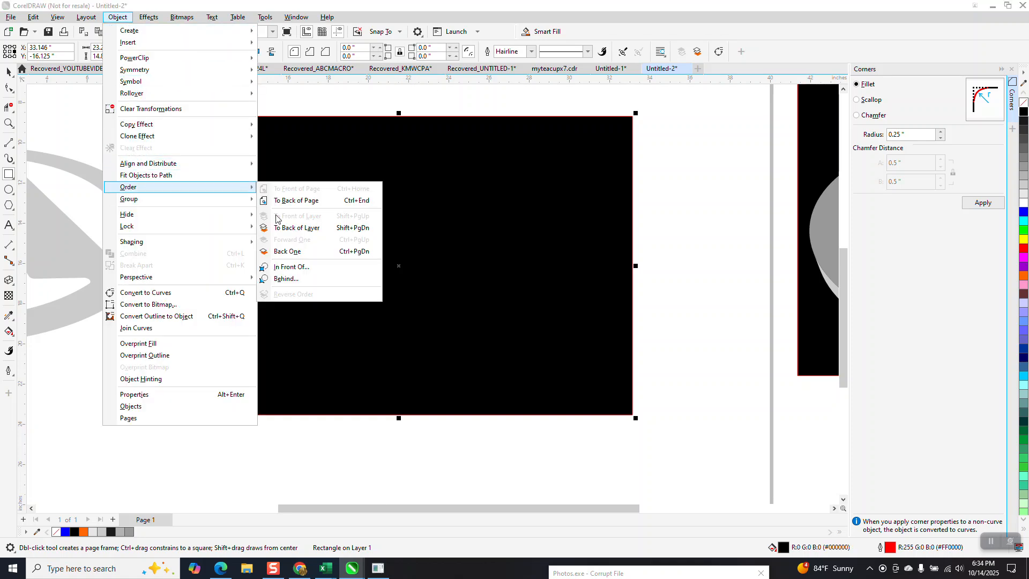
left_click(278, 200)
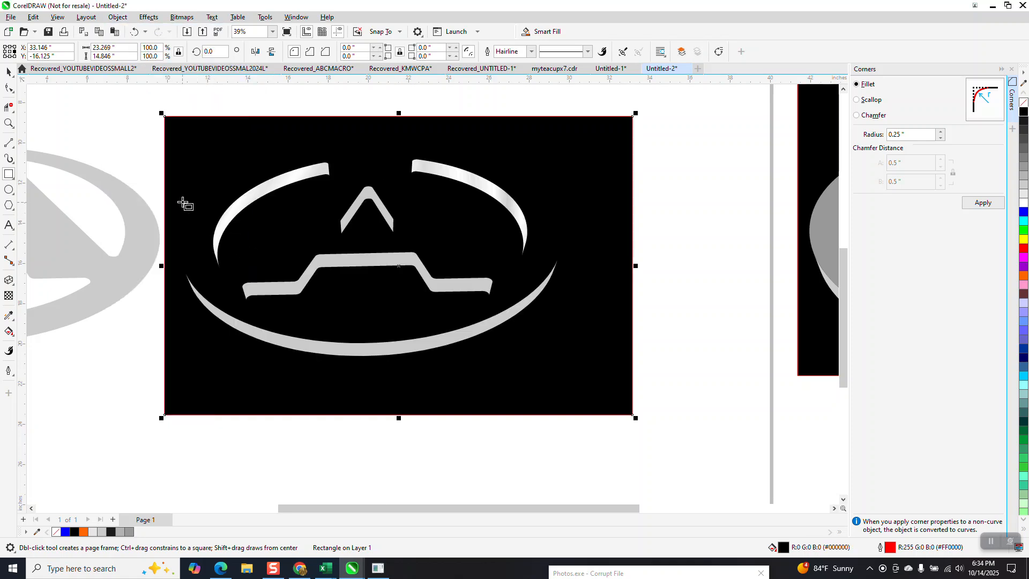
key("z")
left_click_drag(406, 151, 537, 245)
scroll(498, 222, "down", 2)
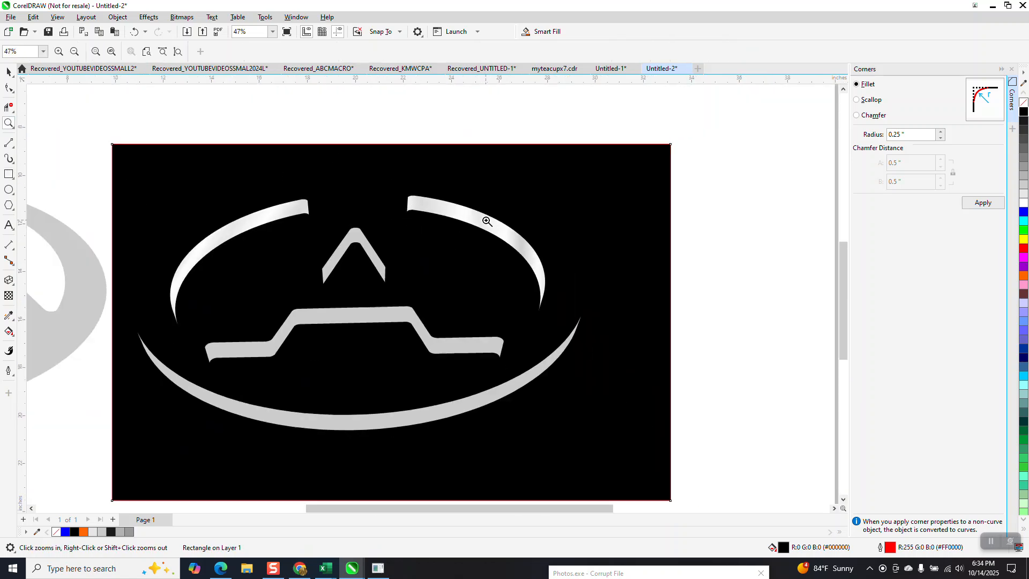
- Realign the upper-right arc's fountain fill so it slopes down along the arc and extends just past both ends
scroll(486, 221, "down", 1)
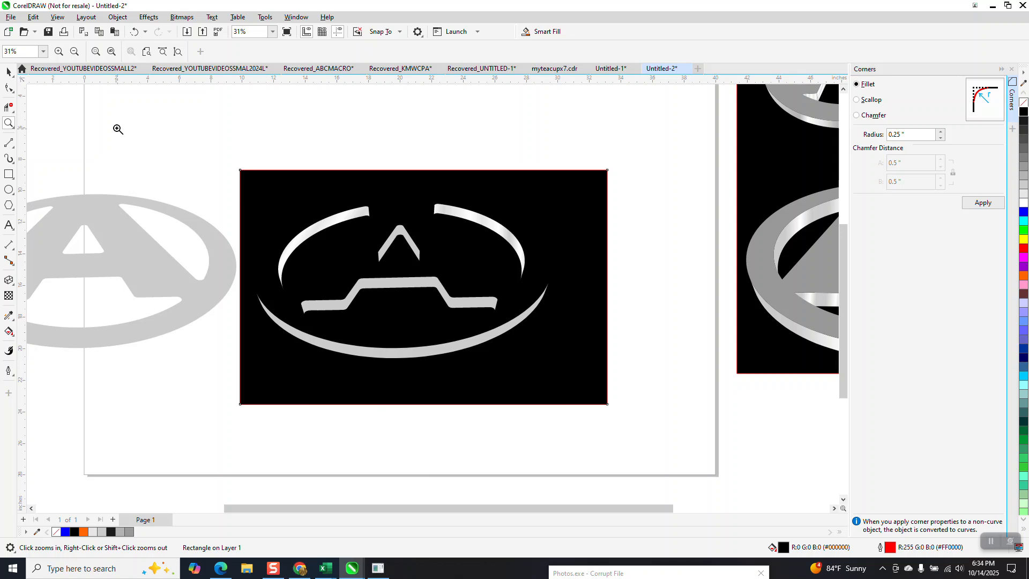
left_click(6, 72)
left_click(120, 107)
left_click(478, 220)
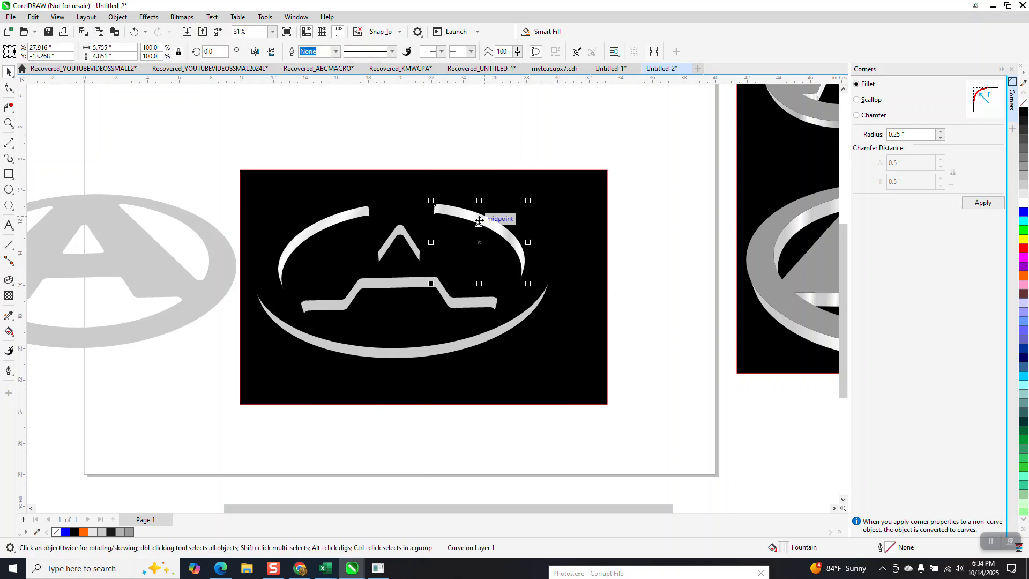
left_click(14, 341)
left_click(47, 332)
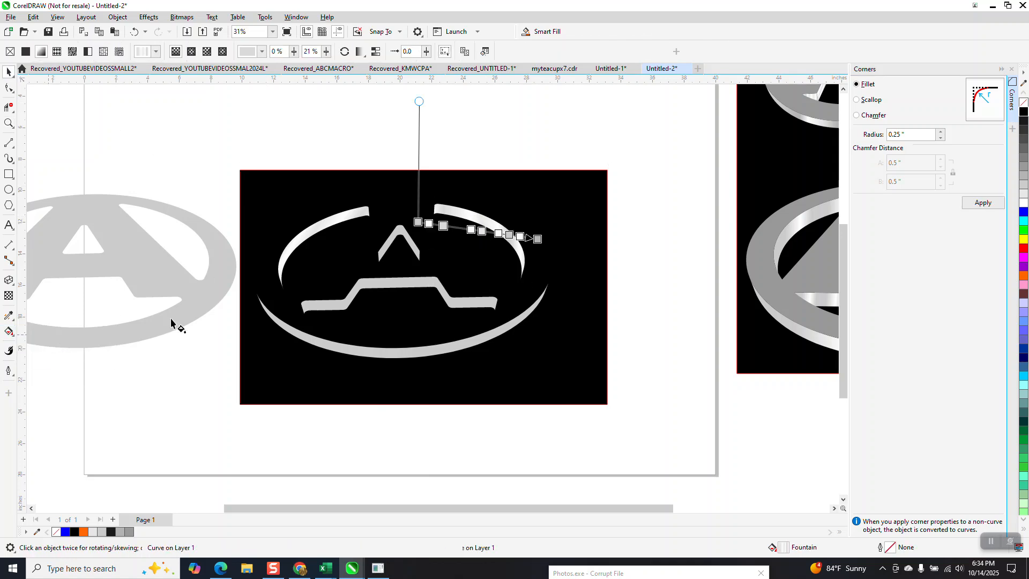
left_click_drag(420, 223, 422, 201)
left_click_drag(537, 238, 543, 271)
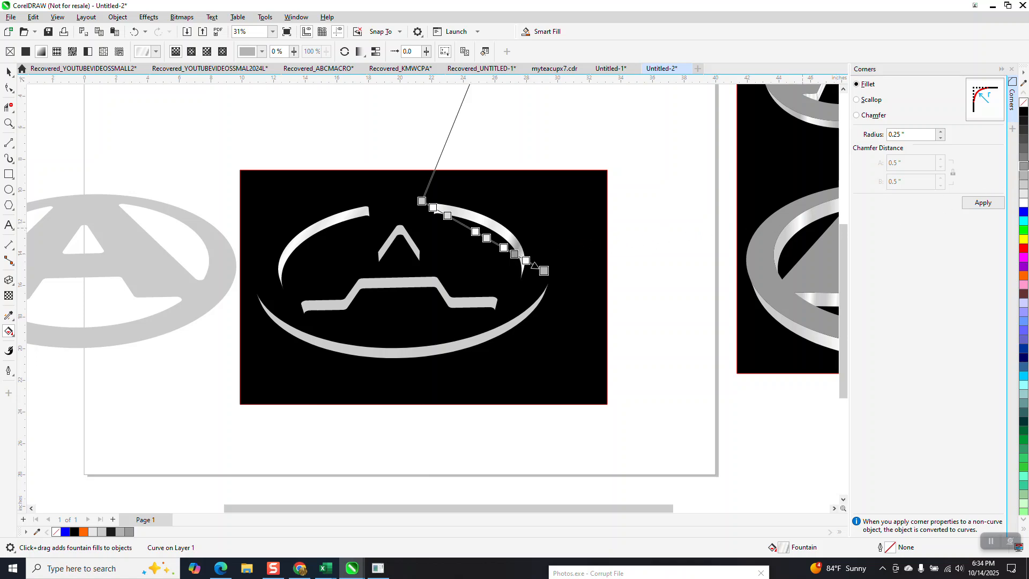
- Add darker gray to the upper-right arc's gradient nodes and insert a white node between the two gray ones in its upper half
left_click_drag(999, 175, 482, 235)
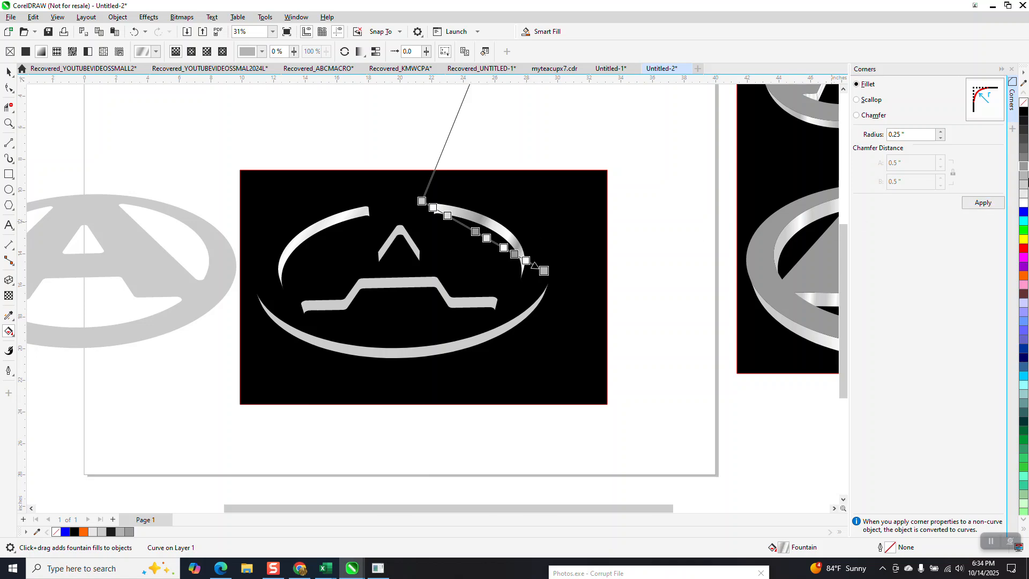
left_click_drag(1025, 170, 423, 202)
left_click_drag(1023, 170, 495, 242)
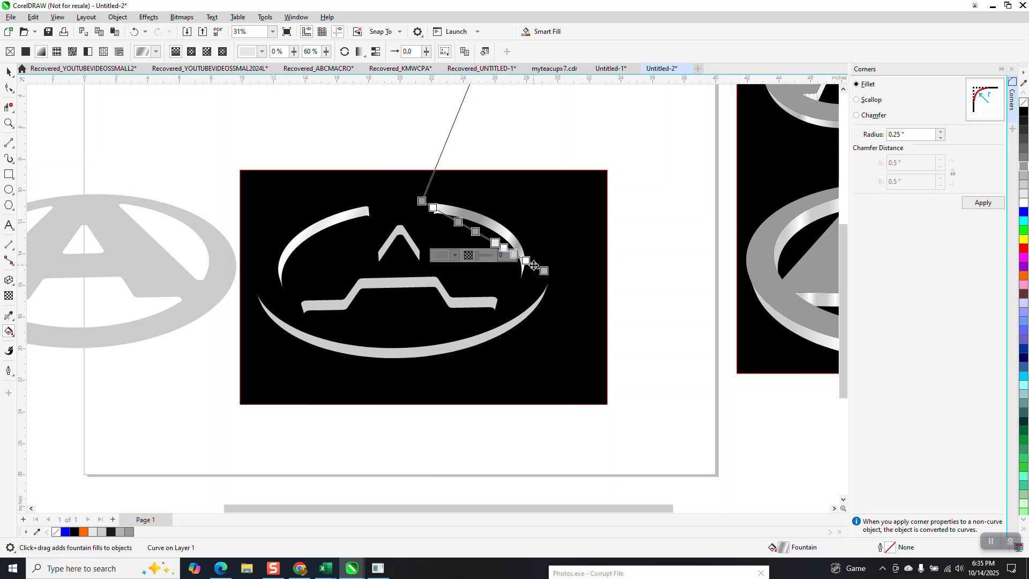
left_click_drag(999, 203, 466, 225)
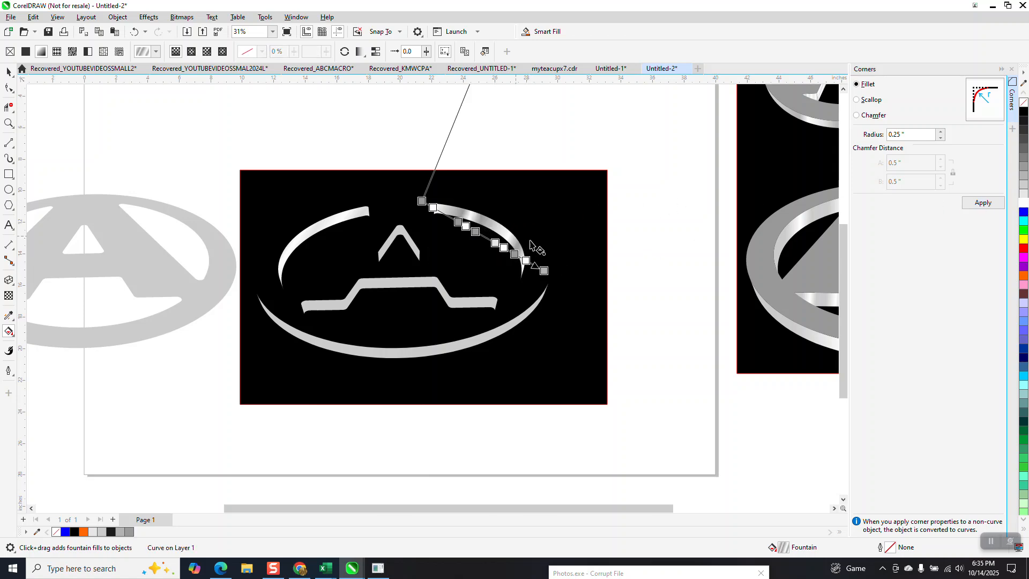
- Respace the upper-right arc's gradient nodes: light gray at 54% with a gray node beyond it, upper gray at 19% and white at 35%
left_click(493, 242)
left_click_drag(489, 237, 488, 236)
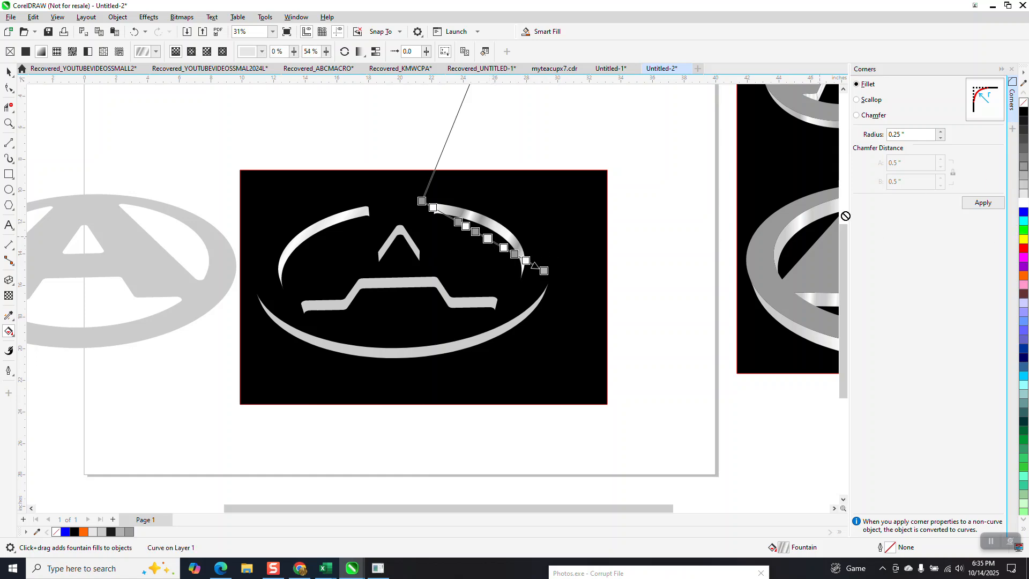
left_click_drag(496, 245, 496, 244)
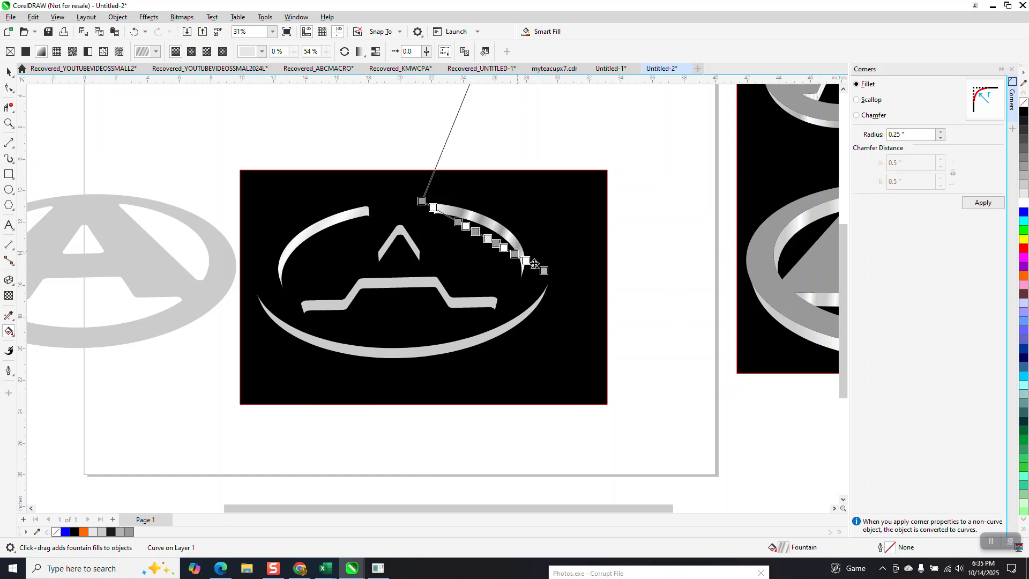
left_click_drag(458, 224, 444, 215)
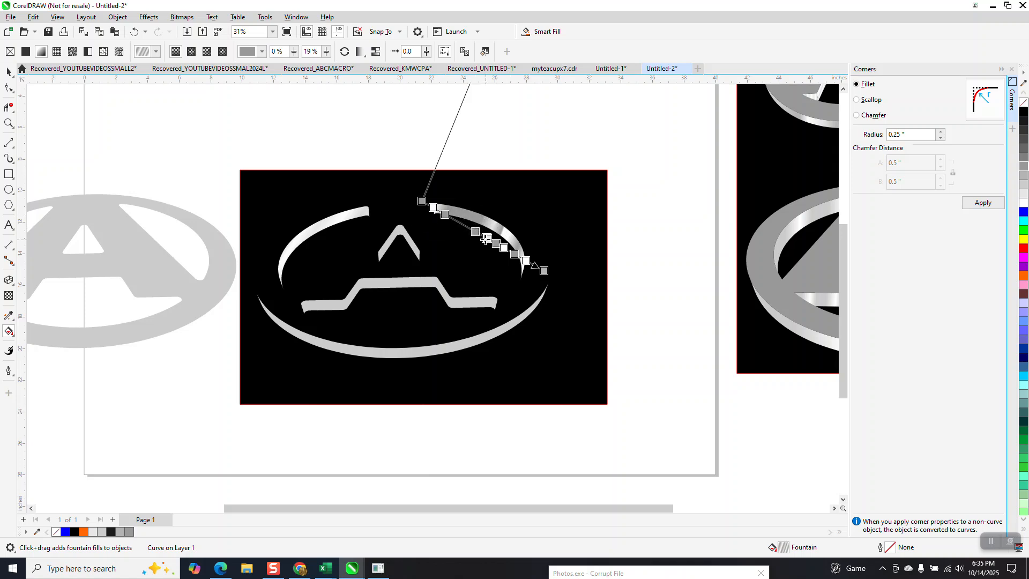
double_click(464, 225)
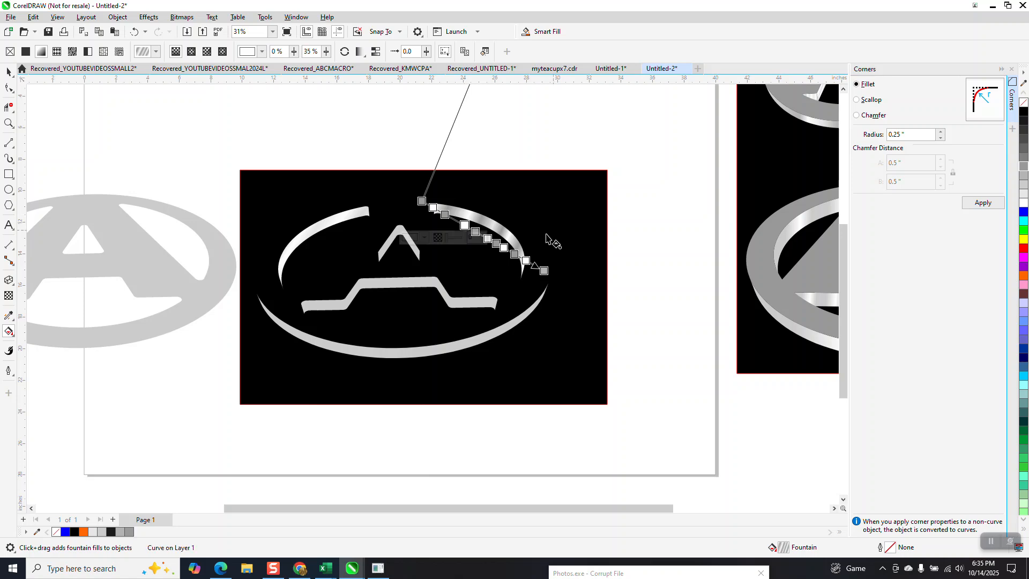
- Copy the upper-right arc's revised gradient fill onto the upper-left arc with the Attributes Eyedropper
key("space")
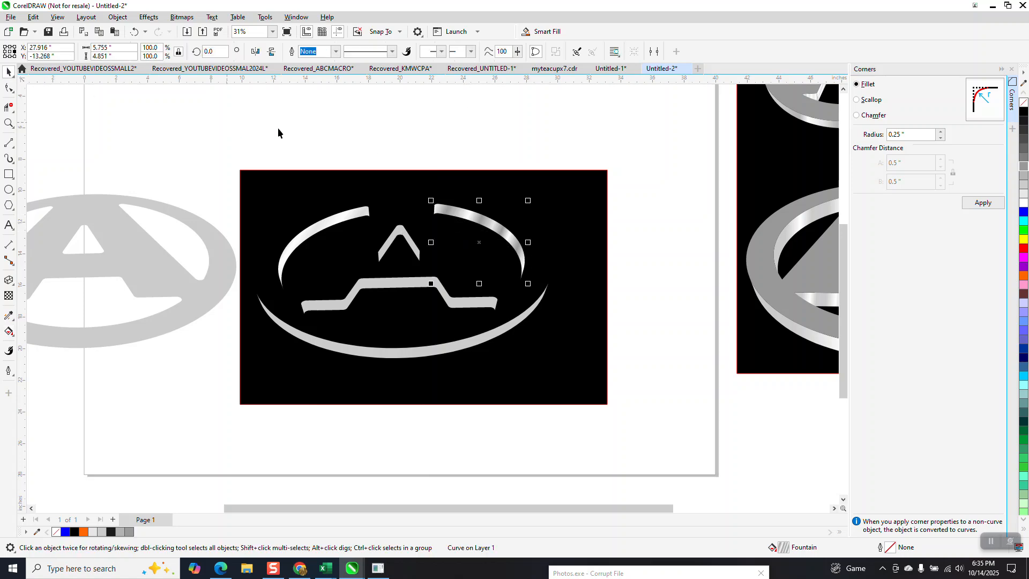
left_click(15, 324)
left_click(48, 329)
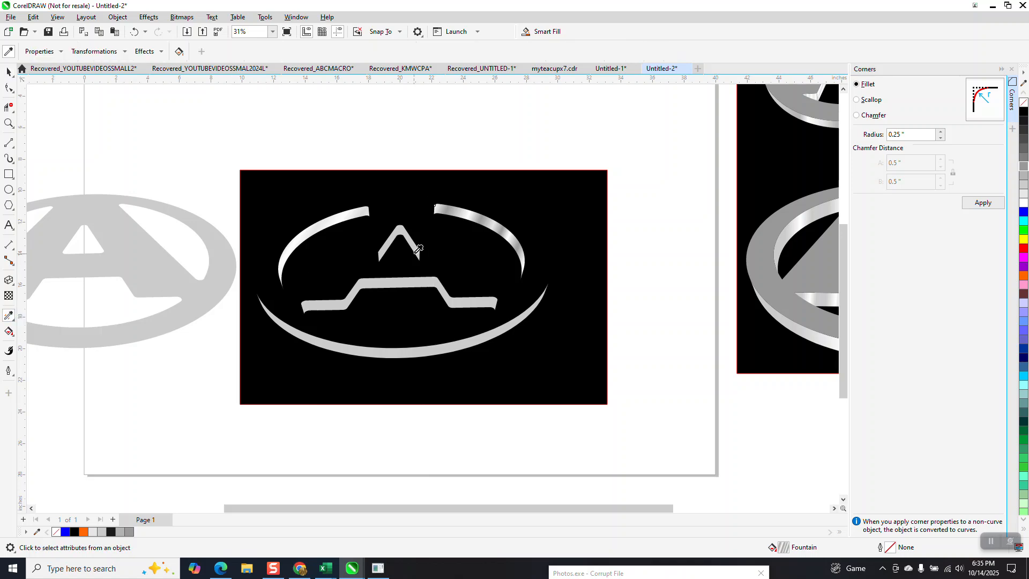
left_click(490, 222)
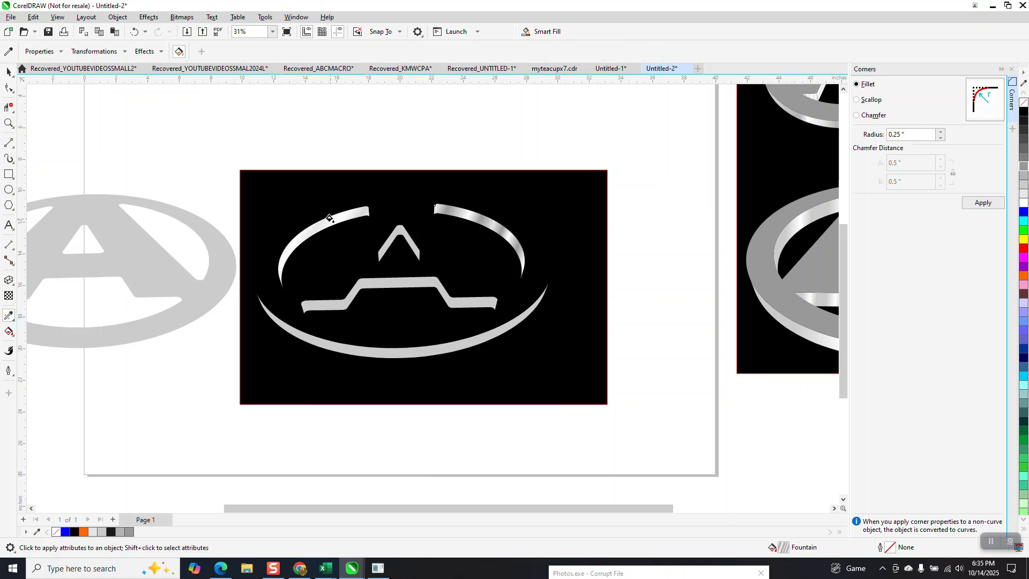
left_click(329, 218)
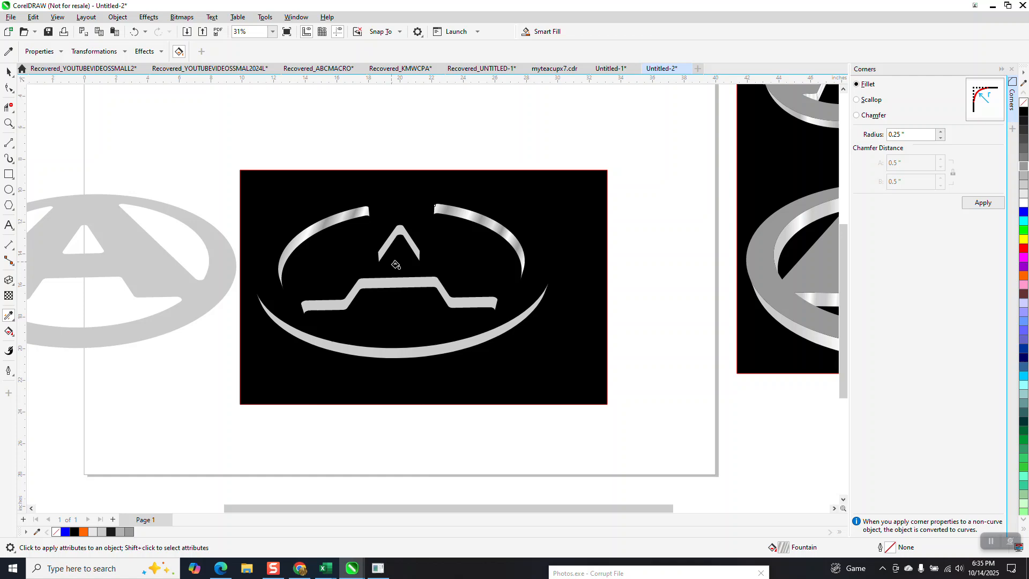
- Edit the sampled fountain fill, moving the white node at 35% to 27% and shifting the neighboring gray node toward it
double_click(784, 549)
left_click_drag(424, 291, 443, 256)
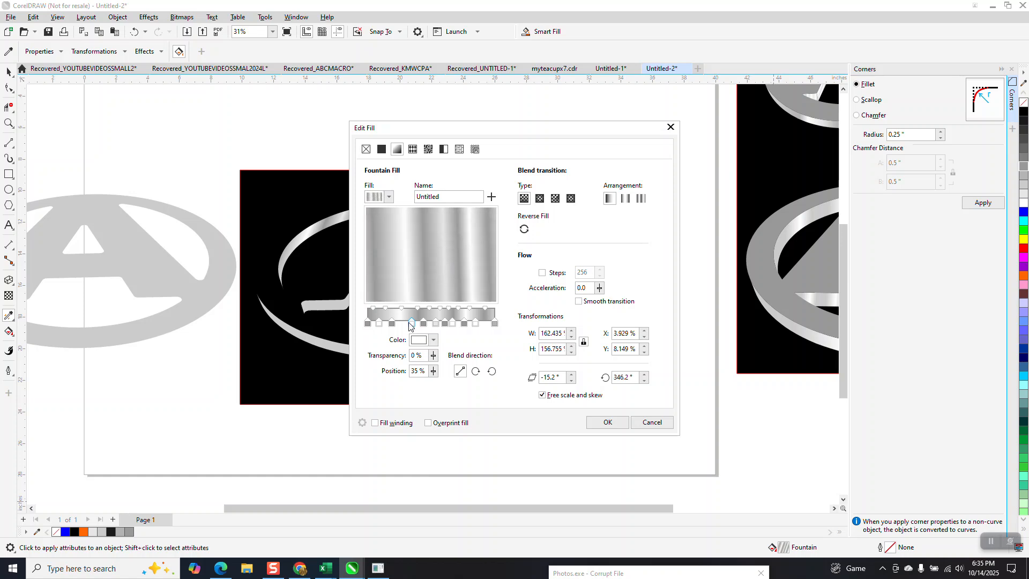
mouse_move(411, 322)
left_mouse_down()
mouse_move(401, 323)
mouse_move(414, 323)
left_mouse_up()
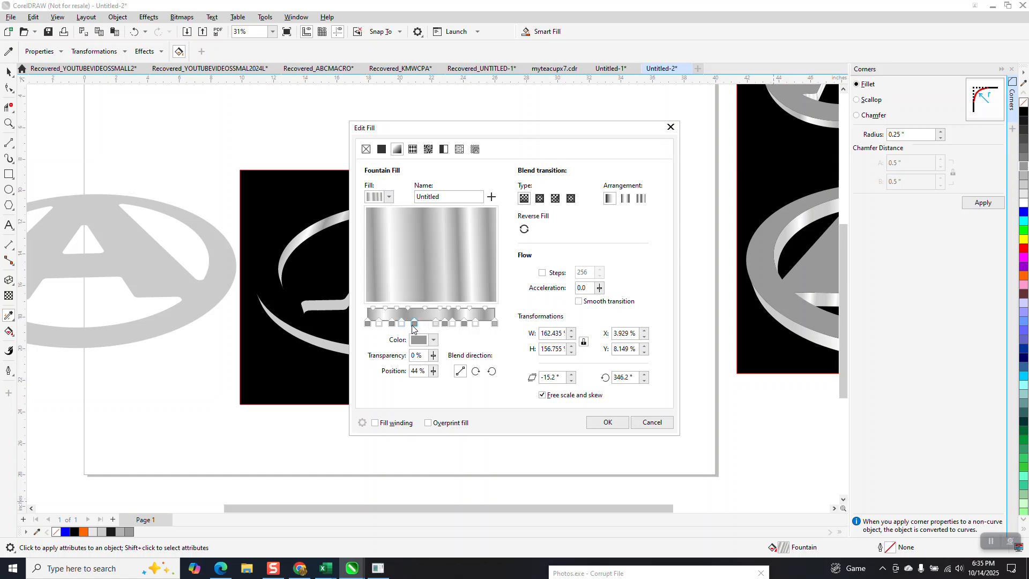
left_click(607, 422)
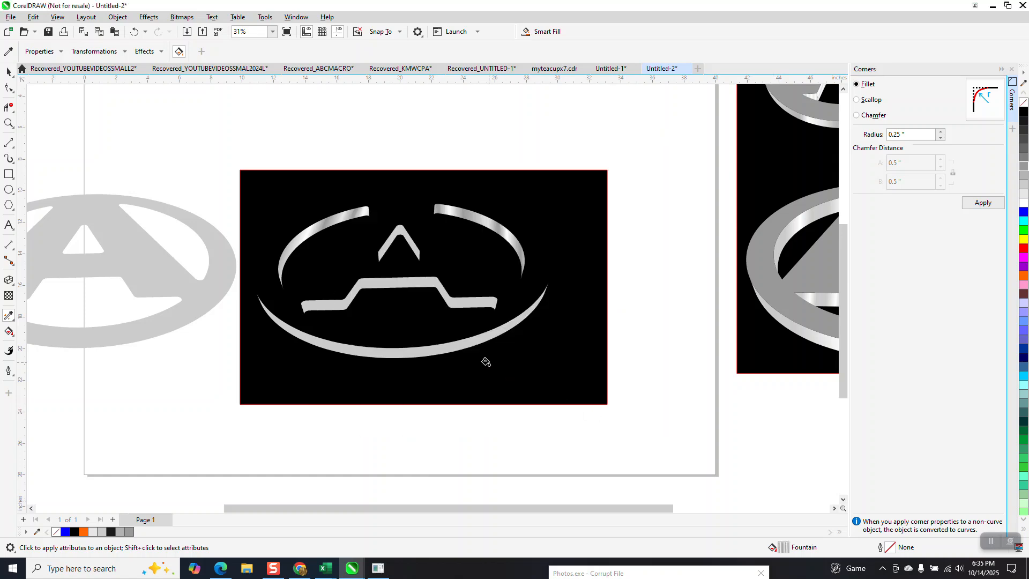
- Apply the edited fountain fill to the small inner chevron, the stepped crossbar surface and the long lower arc with the Attributes Eyedropper
left_click(13, 321)
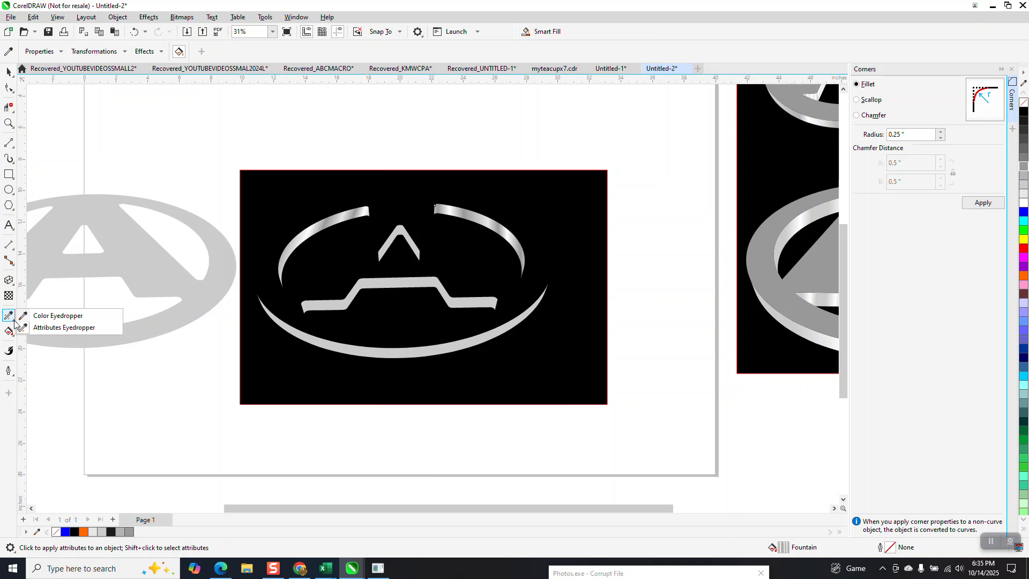
left_click(54, 333)
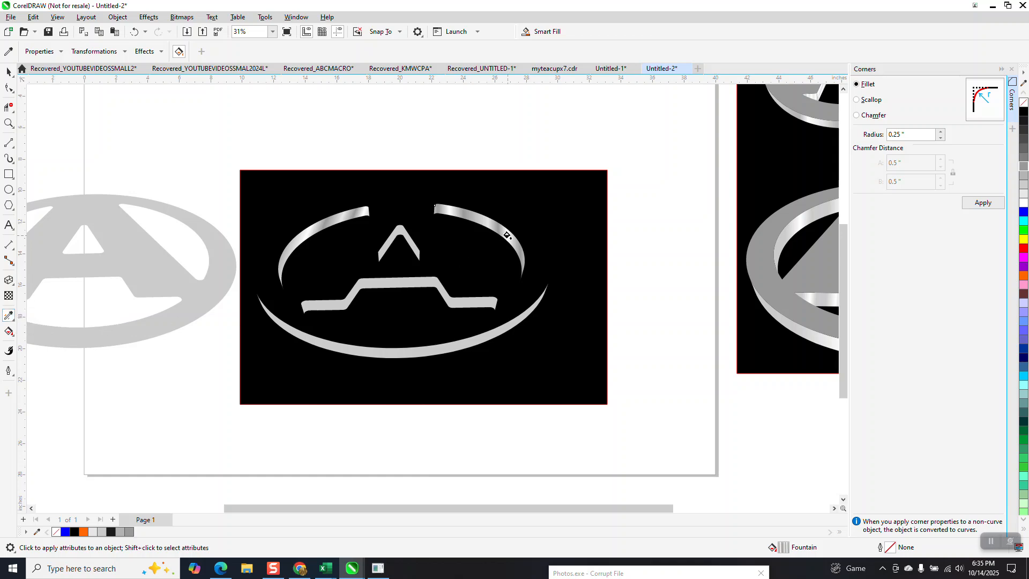
left_click(13, 321)
left_click(54, 329)
left_click(410, 247)
left_click(420, 282)
left_click(416, 349)
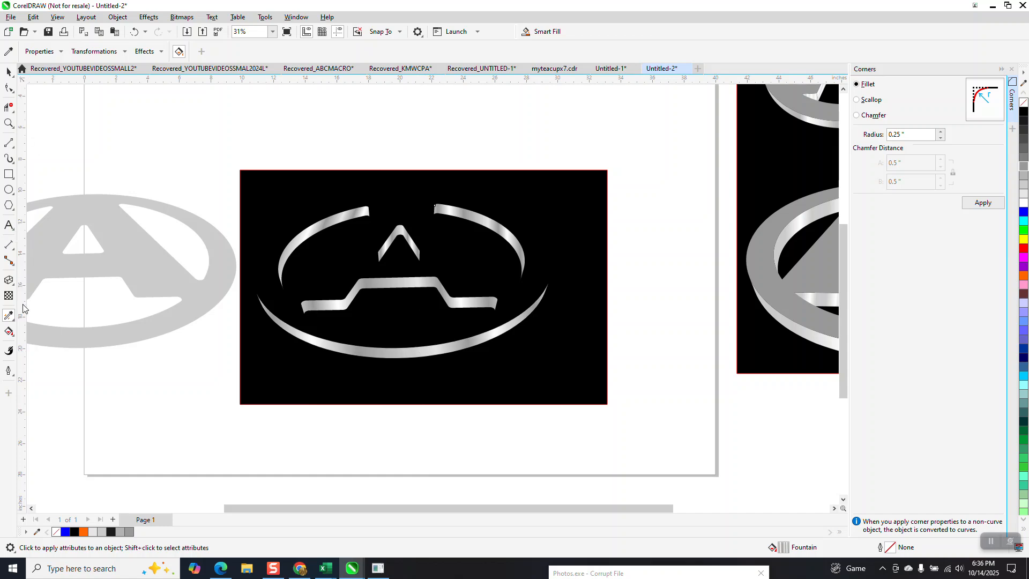
- Fit the stepped crossbar surface's gradient just past both of its ends and respace its nodes, placing the second white node at 29%
left_click(9, 315)
left_click(59, 328)
left_click(11, 333)
left_click(43, 333)
left_click(376, 282)
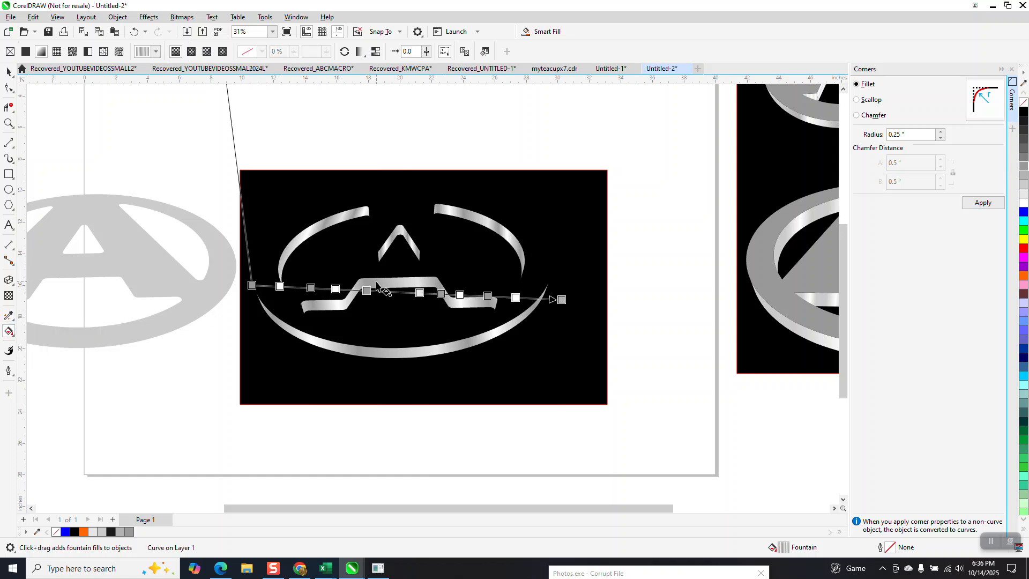
left_click_drag(252, 285, 278, 298)
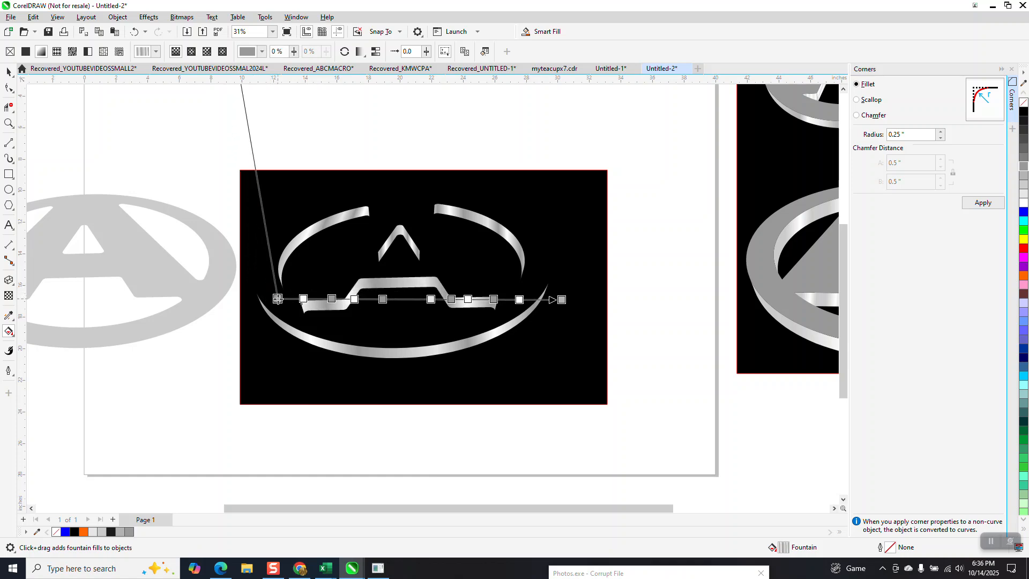
left_click_drag(566, 302, 513, 306)
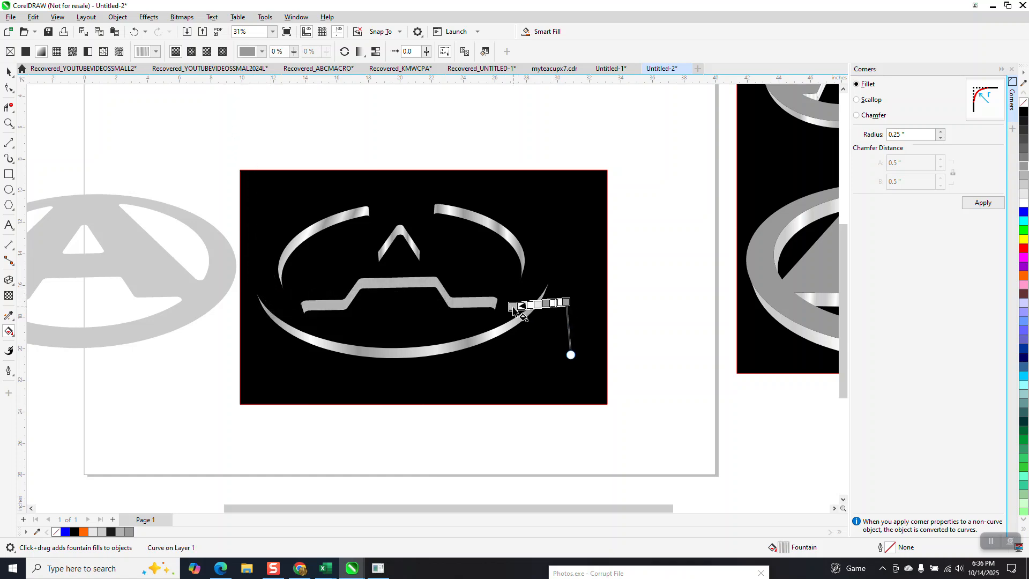
left_click(134, 32)
left_click_drag(562, 300, 516, 298)
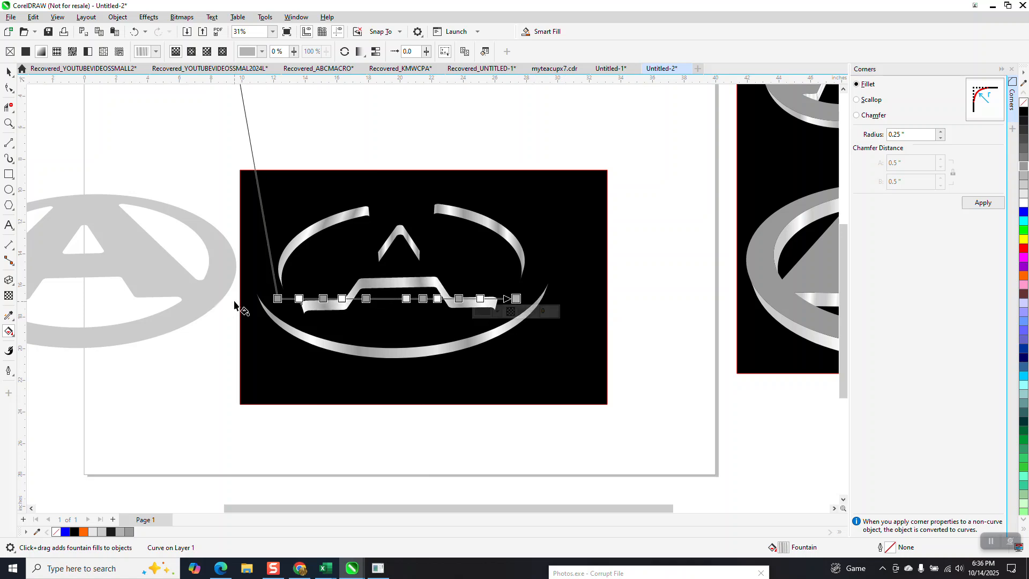
left_click_drag(278, 298, 292, 305)
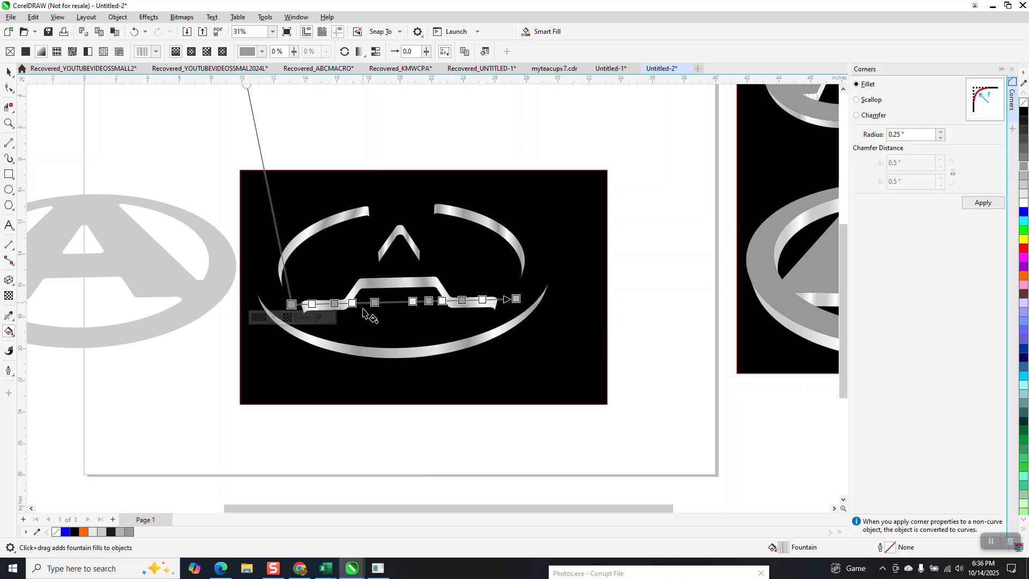
mouse_move(375, 302)
left_mouse_down()
mouse_move(386, 301)
mouse_move(357, 302)
left_mouse_up()
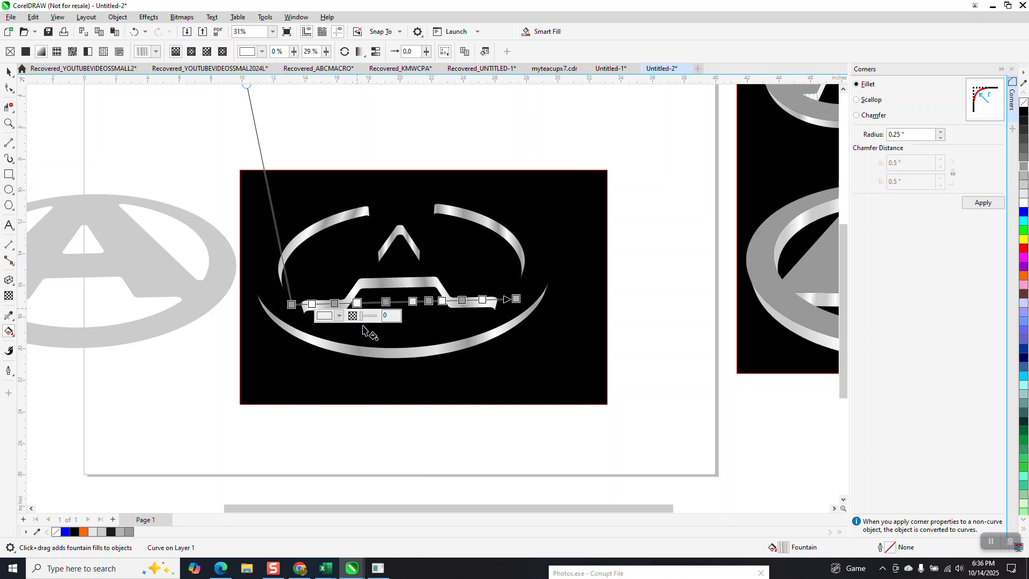
- Copy the stepped crossbar surface's gradient fill onto the long lower arc with the Attributes Eyedropper
left_click(13, 320)
left_click(57, 328)
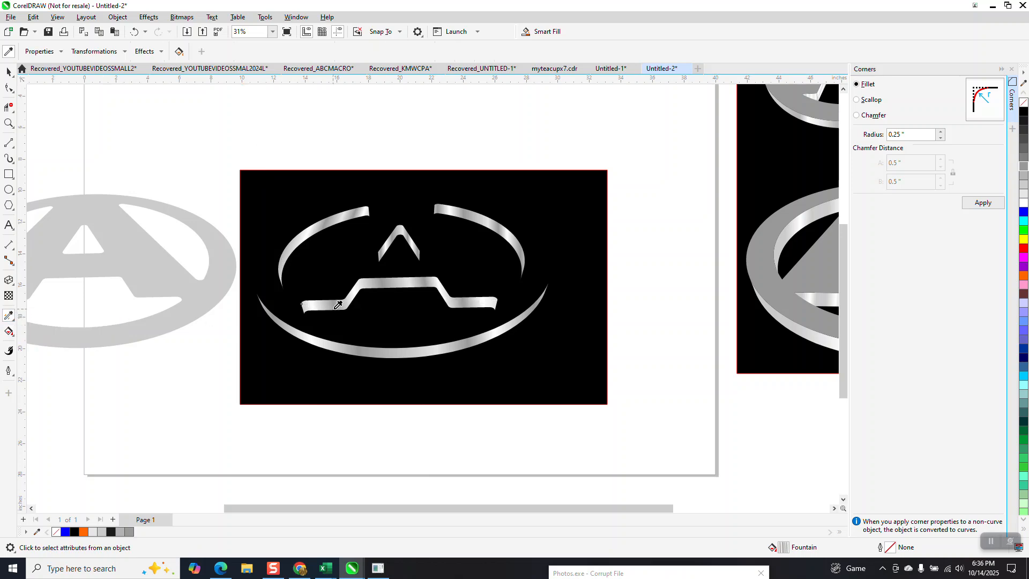
left_click(387, 286)
left_click(385, 351)
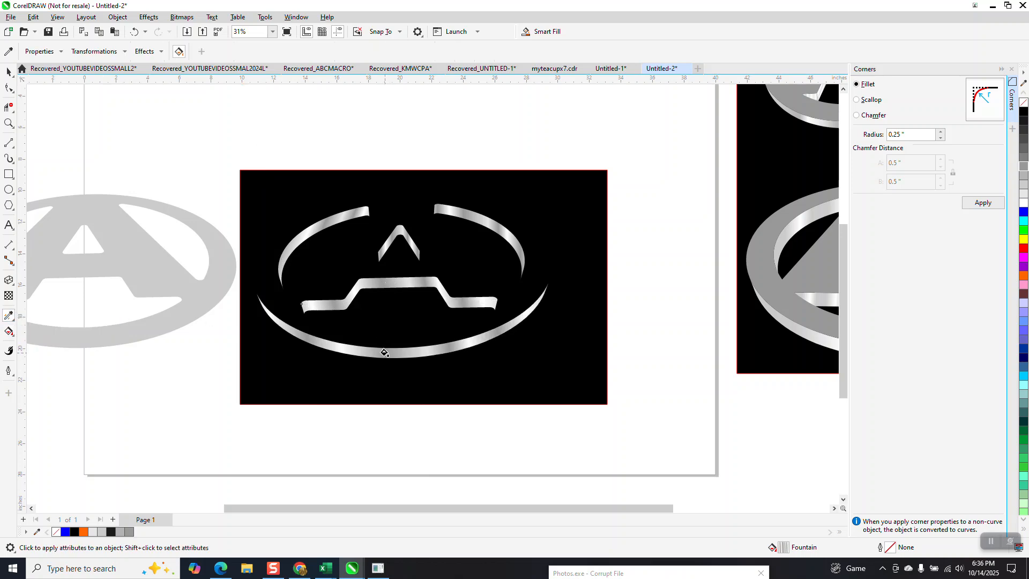
- Edit the small inner chevron's fountain fill, respacing its nodes with a white one at 78% and adding a light gray node at 89%
left_click(8, 71)
left_click(414, 258)
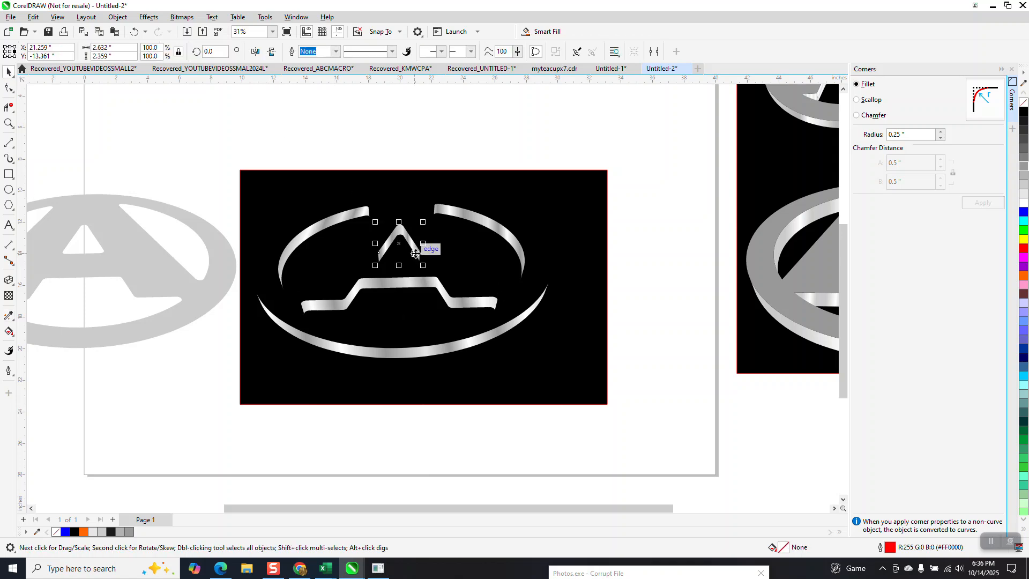
double_click(787, 549)
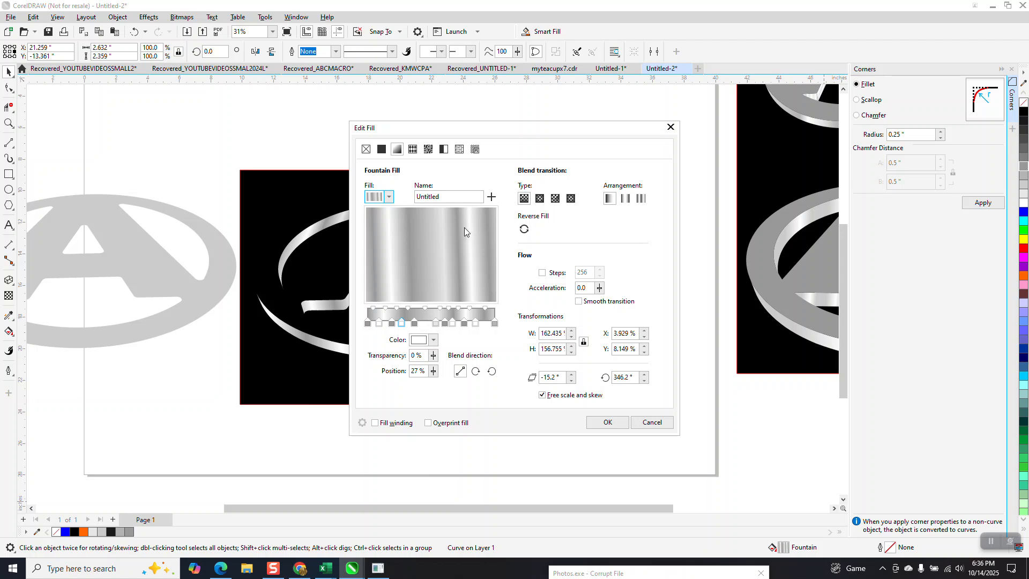
left_click_drag(526, 141, 643, 151)
left_click_drag(552, 335, 583, 334)
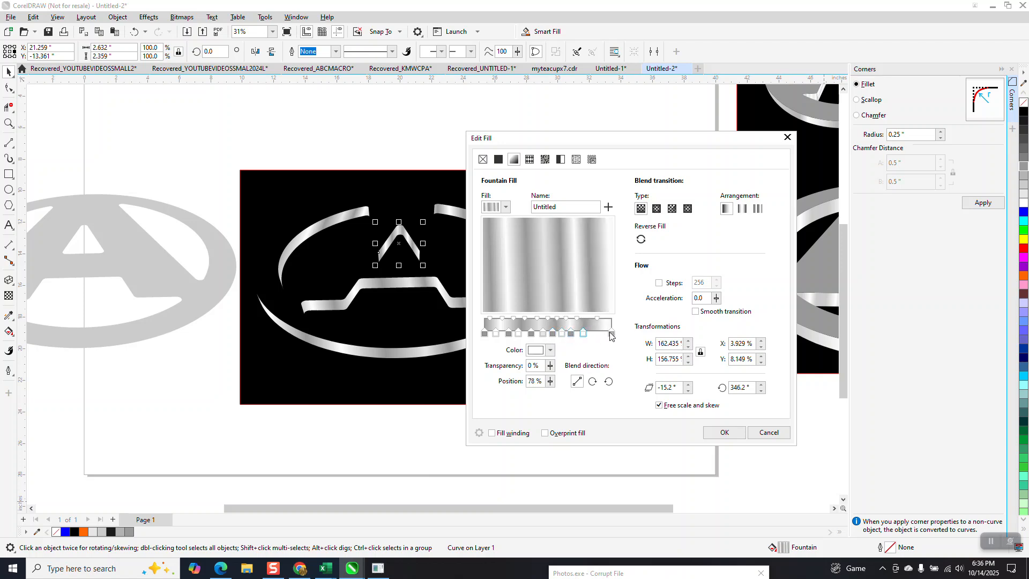
left_click(605, 336)
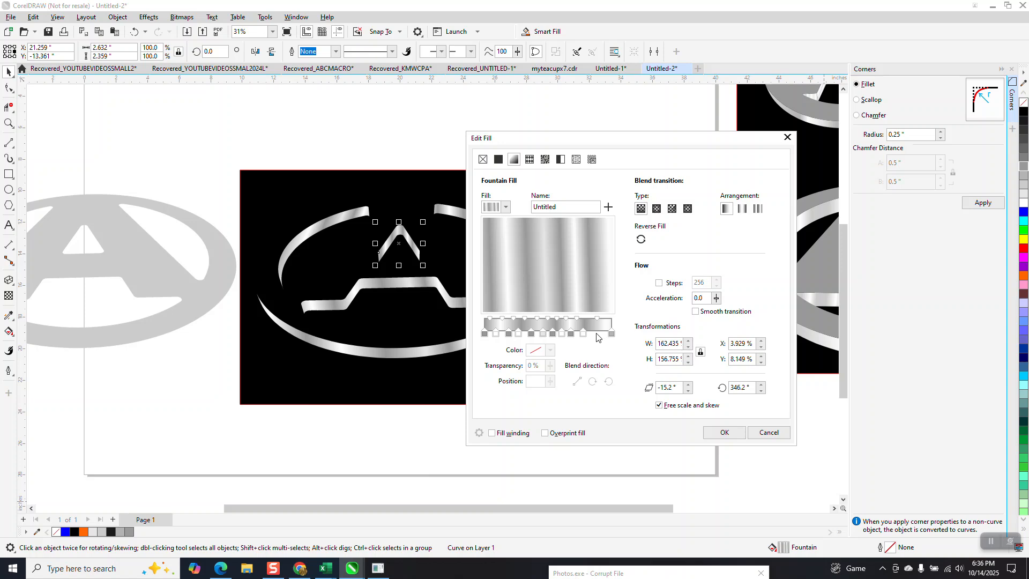
double_click(595, 332)
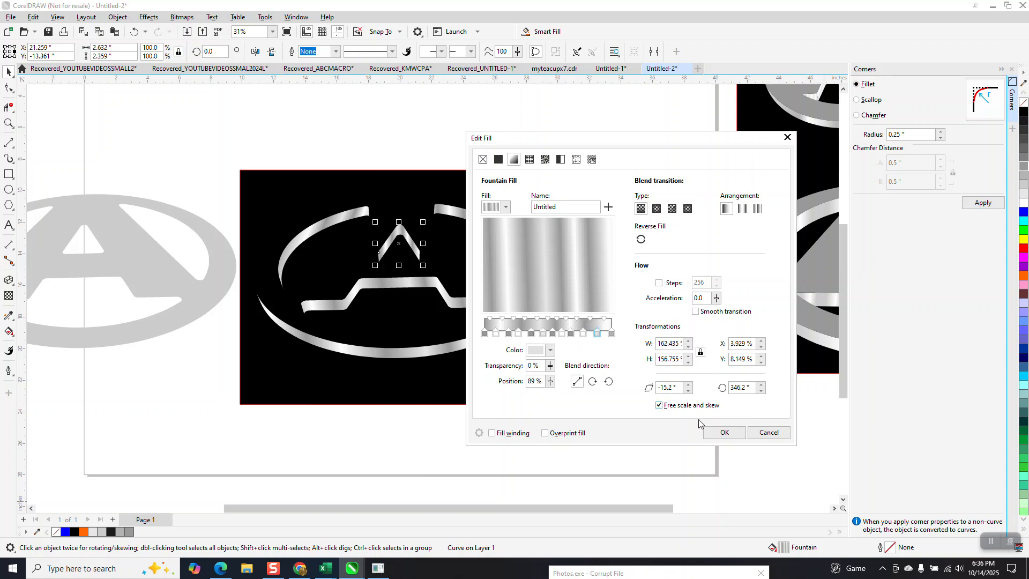
left_click(720, 431)
- Nudge the flat front face 20 inches to the right onto the metallic side surfaces and fill it with gray #808080
left_click(224, 262)
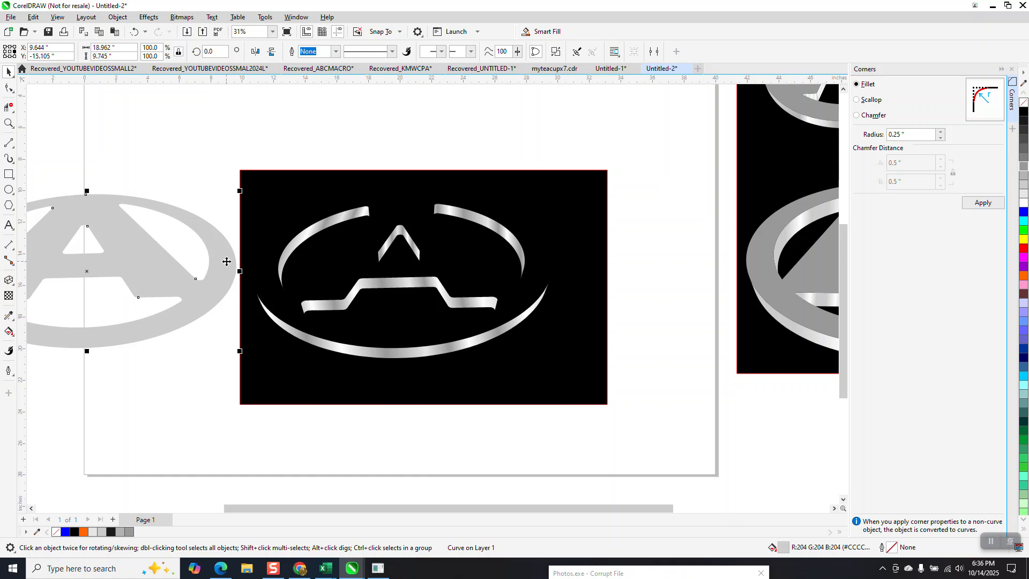
key("Right")
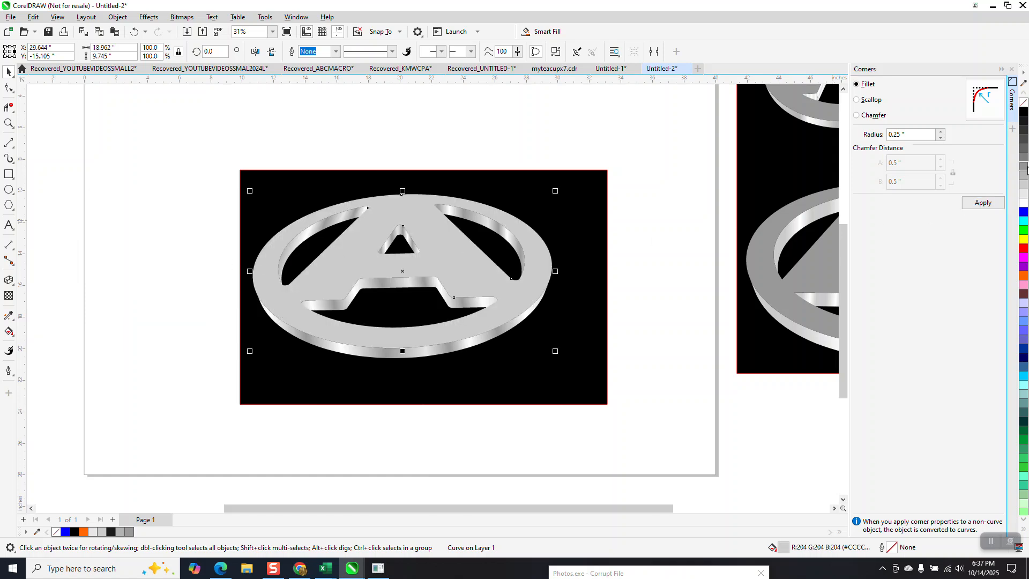
left_click(1024, 159)
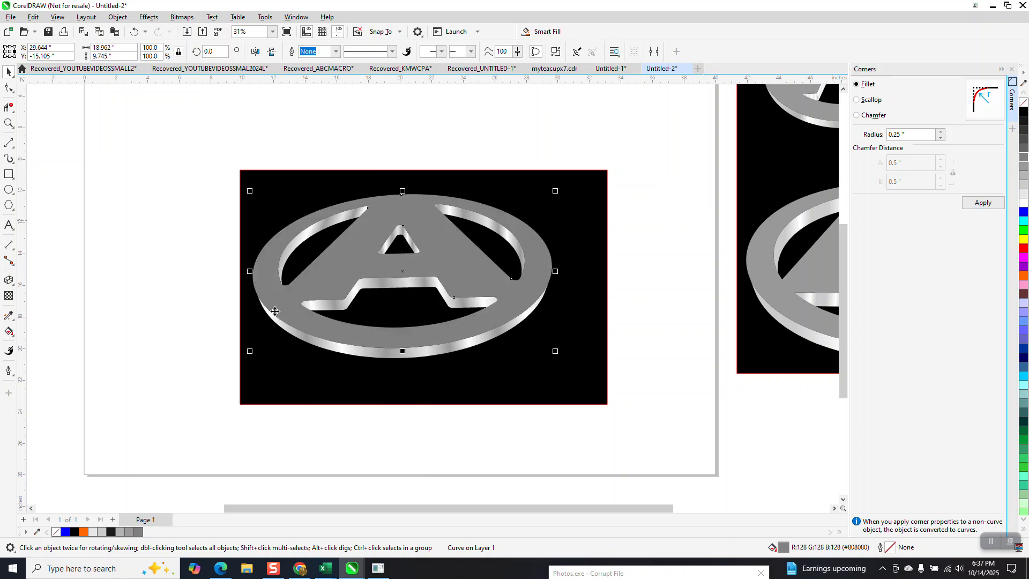
scroll(182, 283, "down", 1)
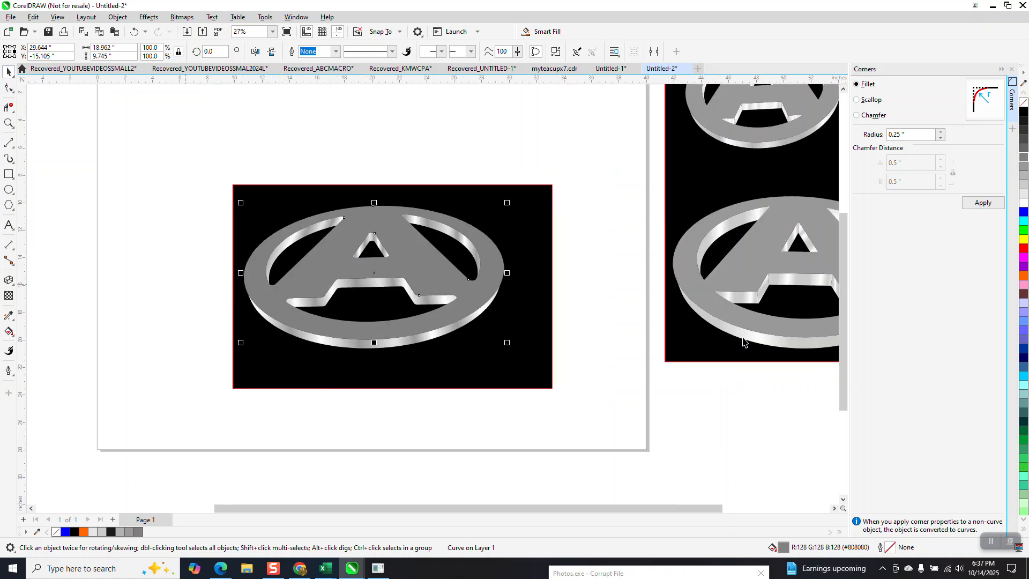
left_click(574, 163)
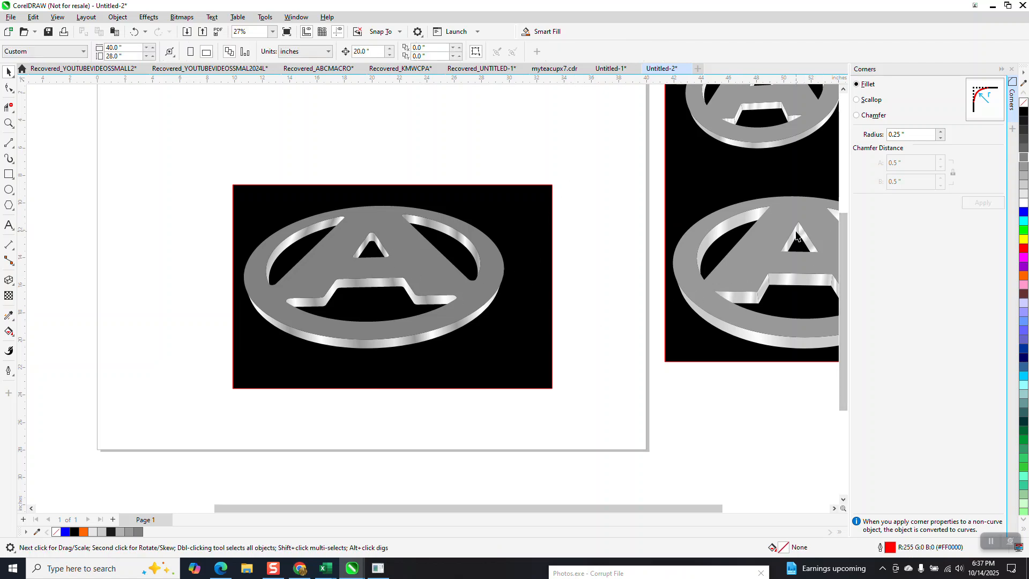
- Color the end node of the stepped crossbar surface's gradient dark gray and pull it in to just past the surface's right tip
left_click(8, 122)
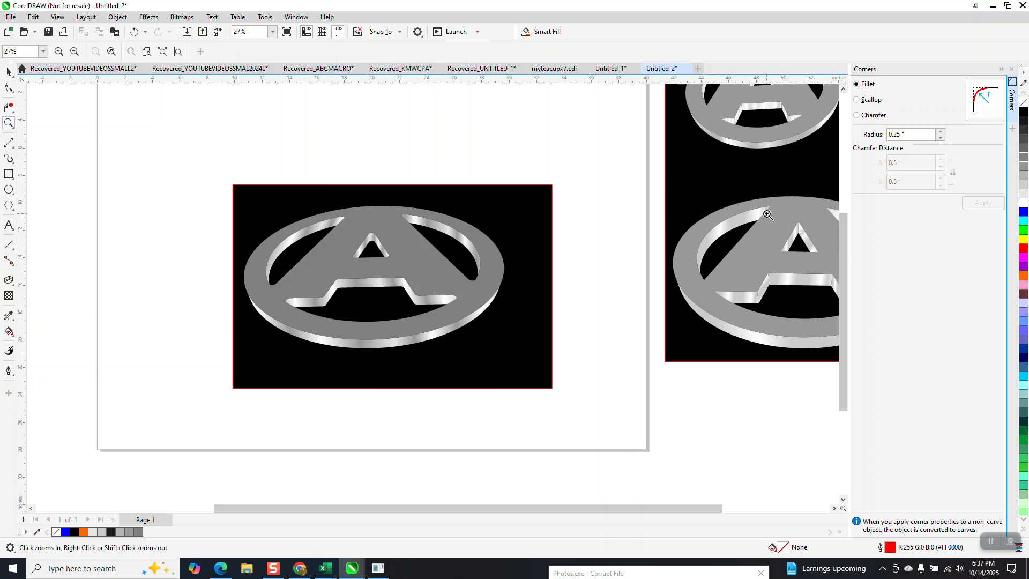
left_click_drag(768, 217, 820, 251)
scroll(471, 269, "down", 6)
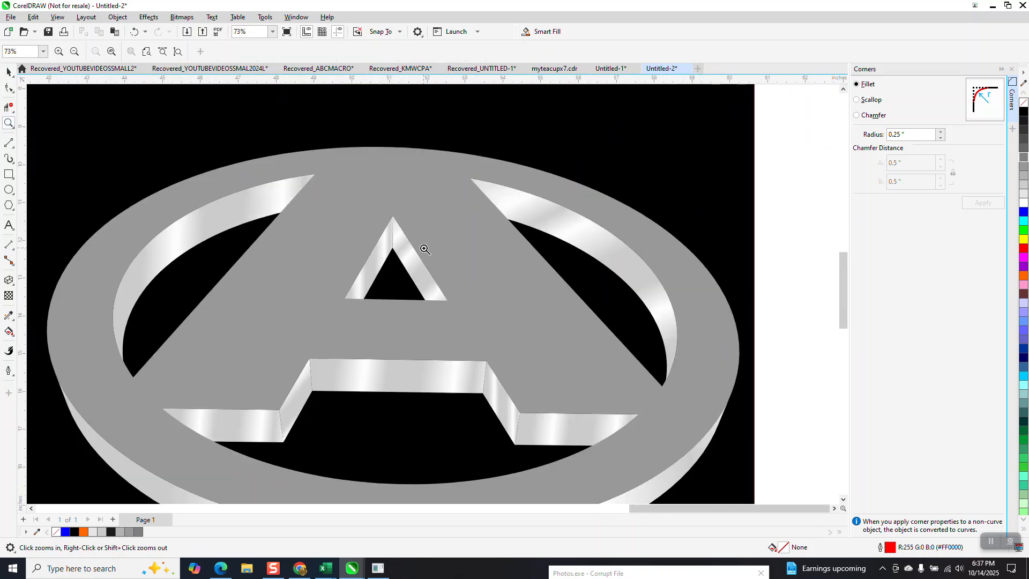
scroll(433, 282, "down", 4)
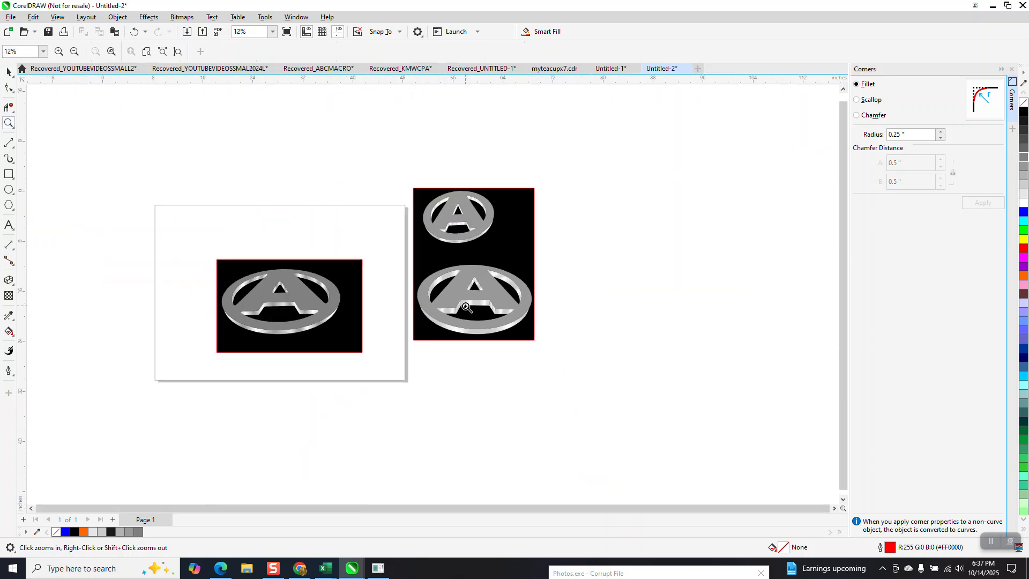
left_click_drag(233, 258, 398, 354)
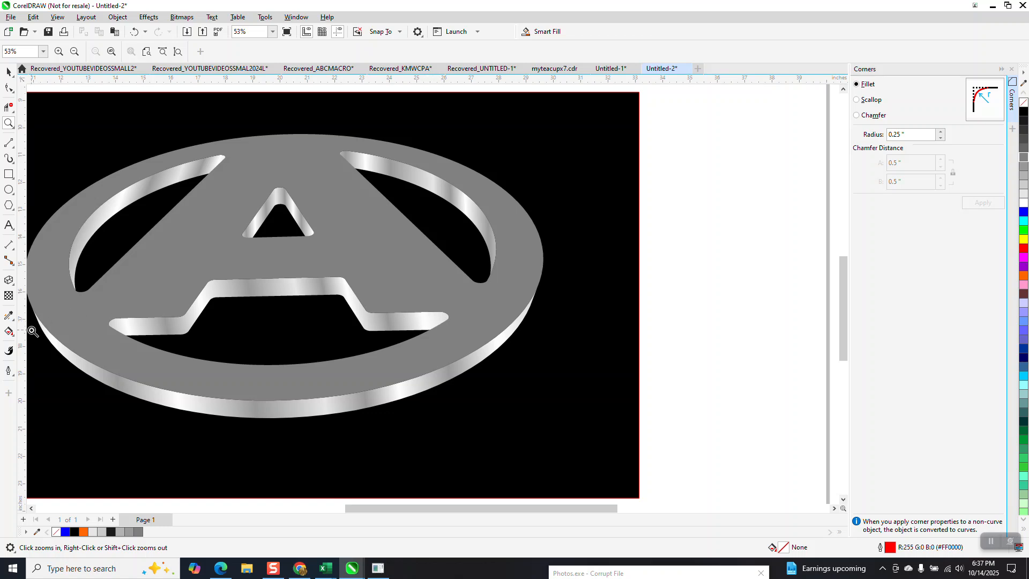
left_click(10, 75)
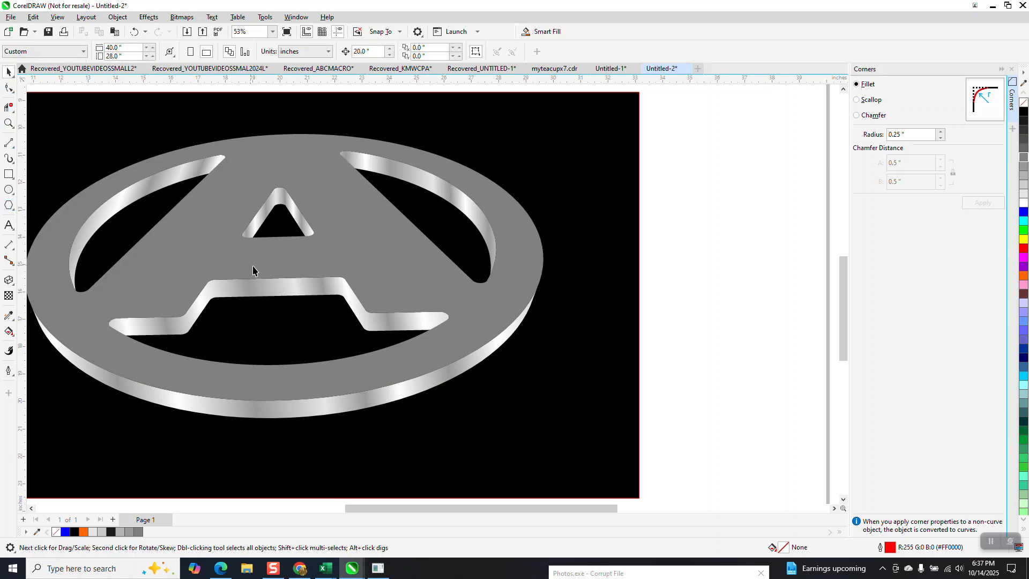
left_click(278, 293)
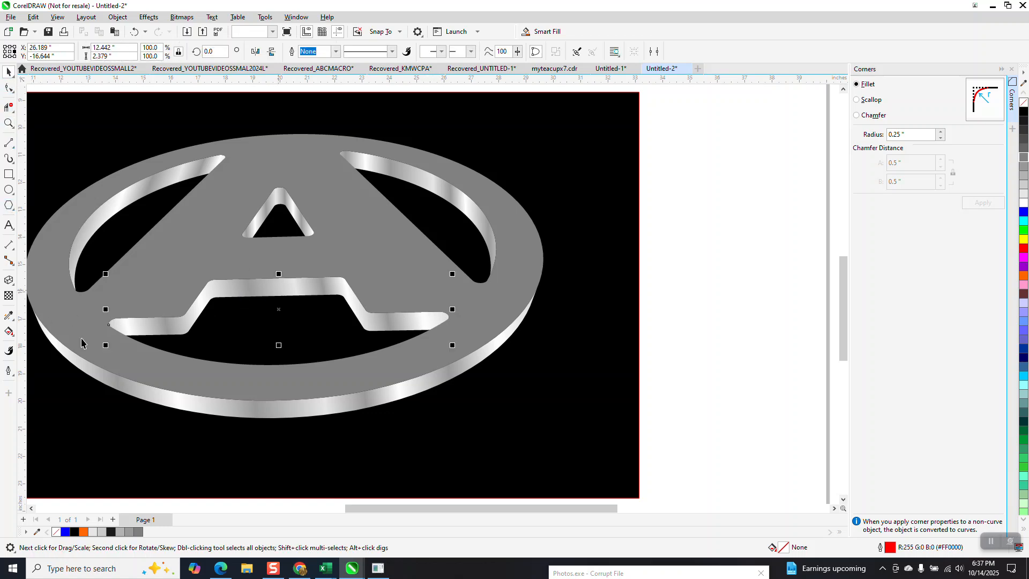
left_click(16, 339)
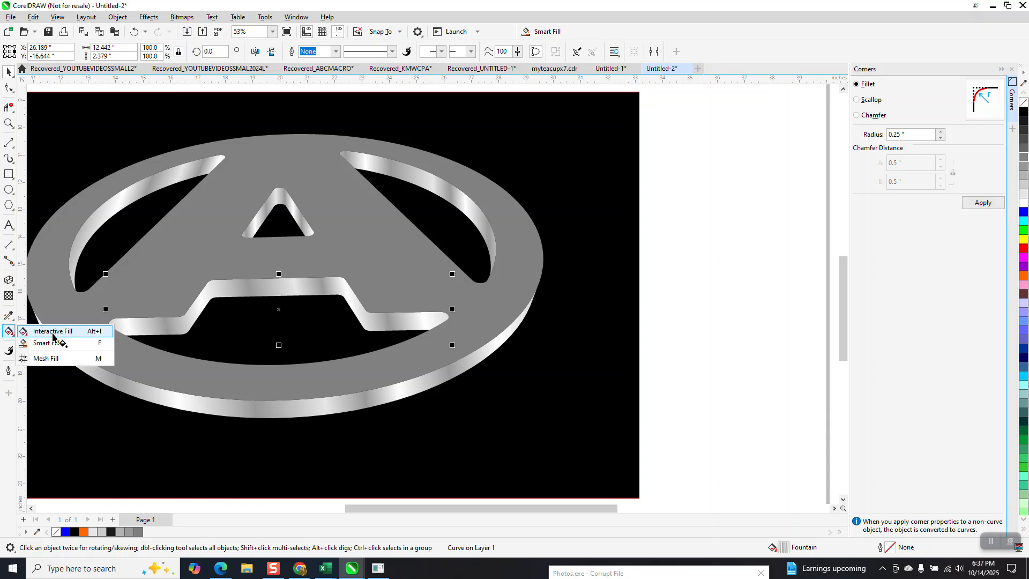
left_click(38, 332)
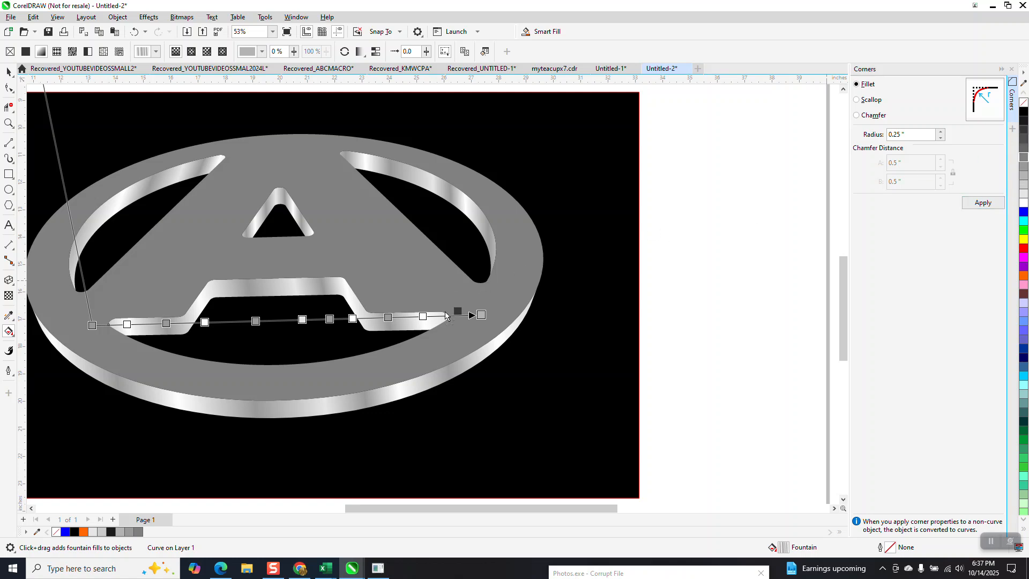
left_click(481, 316)
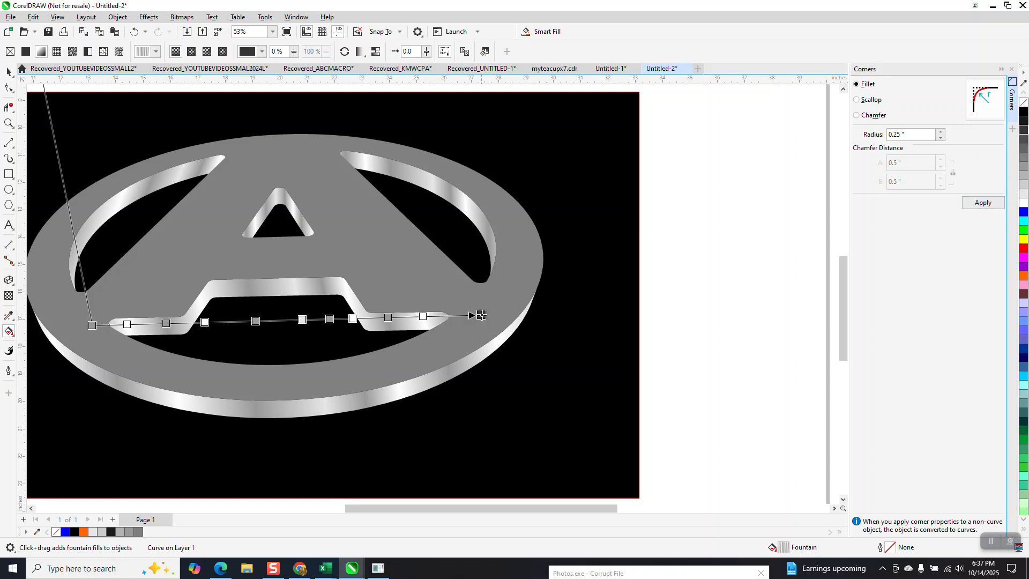
left_click_drag(481, 316, 458, 319)
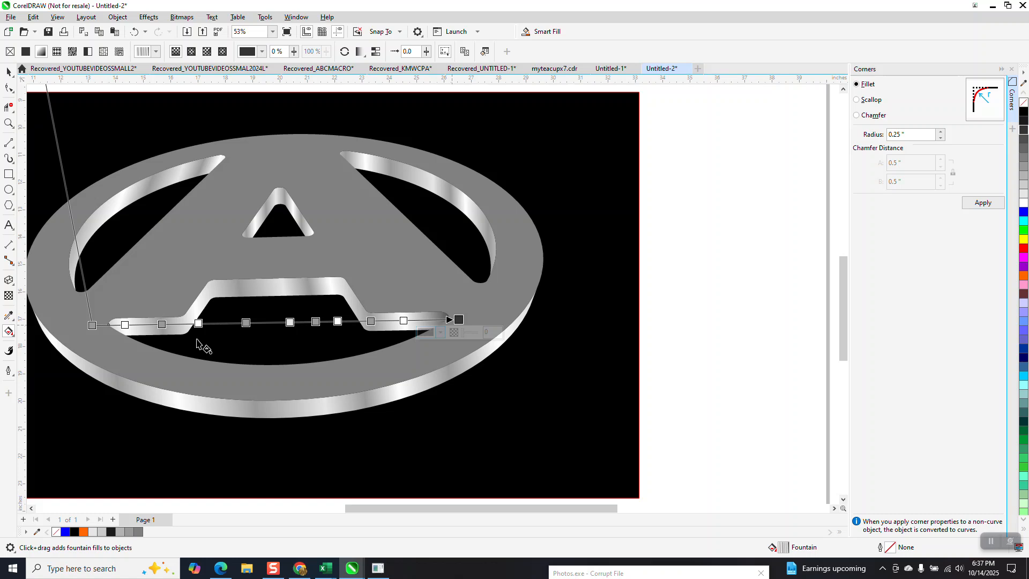
- Color the start node of the stepped crossbar surface's gradient dark gray and move it in to the surface's left tip
left_click_drag(1024, 130, 718, 215)
mouse_move(119, 335)
left_mouse_down()
mouse_move(89, 329)
mouse_move(108, 324)
left_mouse_up()
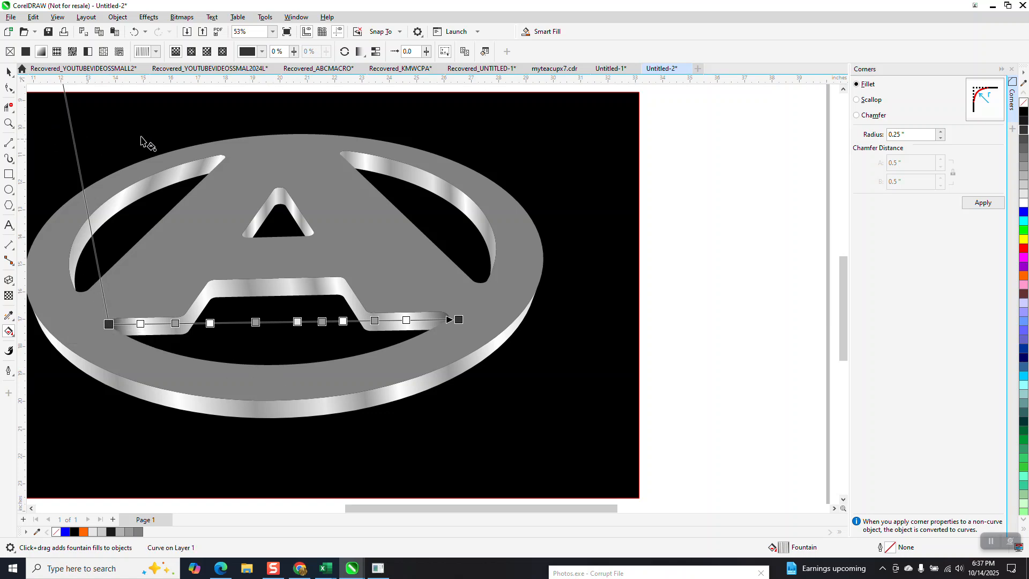
left_click(8, 71)
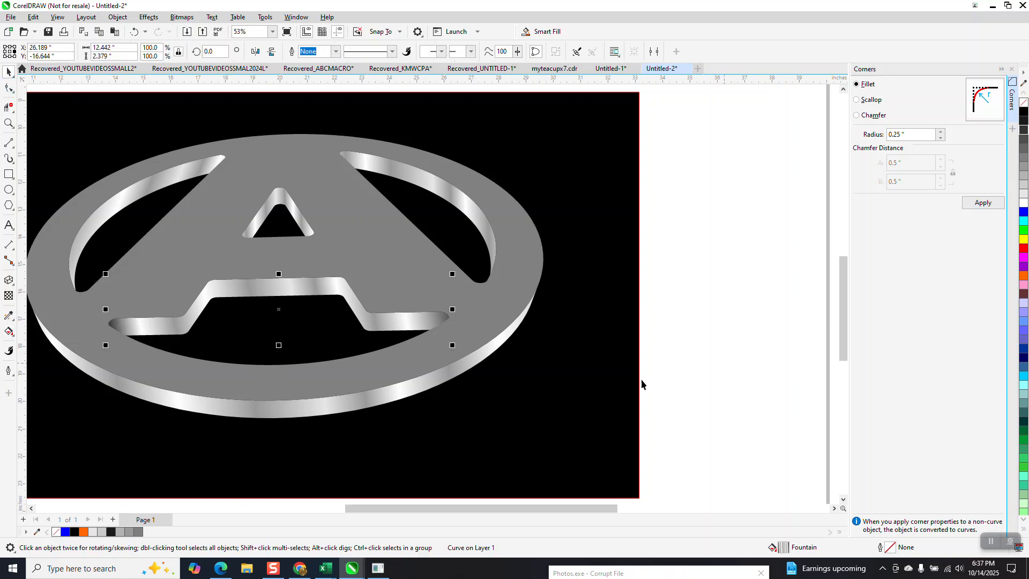
- Shift the black background rectangle slightly left and down to center it better behind the logo
scroll(420, 419, "down", 1)
scroll(622, 293, "down", 1)
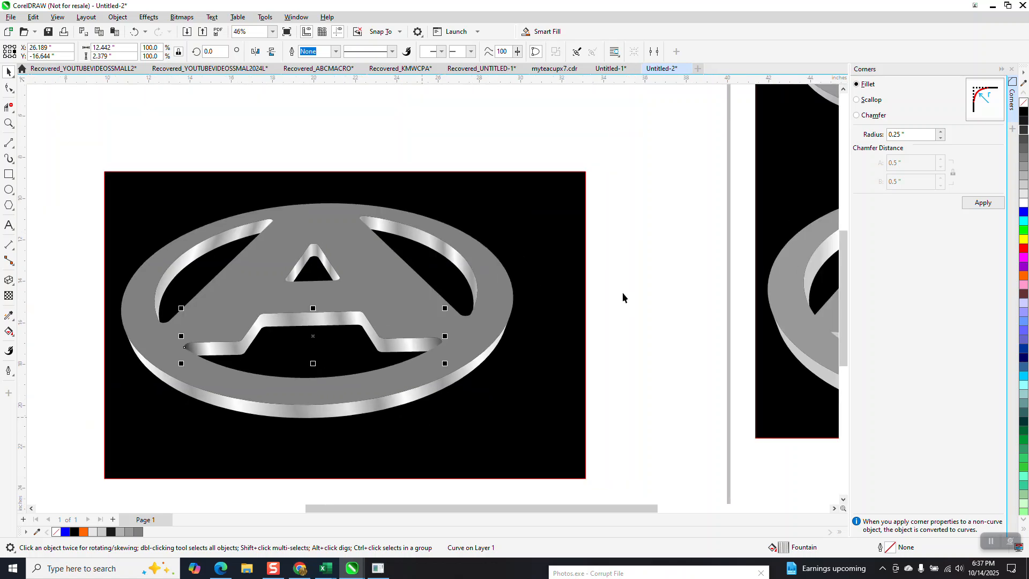
left_click(624, 306)
left_click_drag(552, 311, 538, 318)
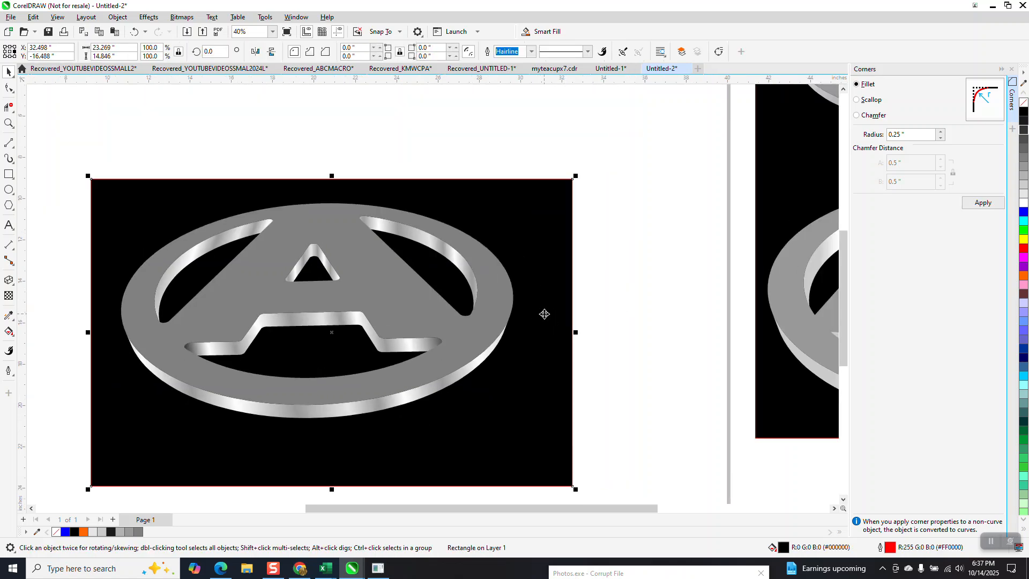